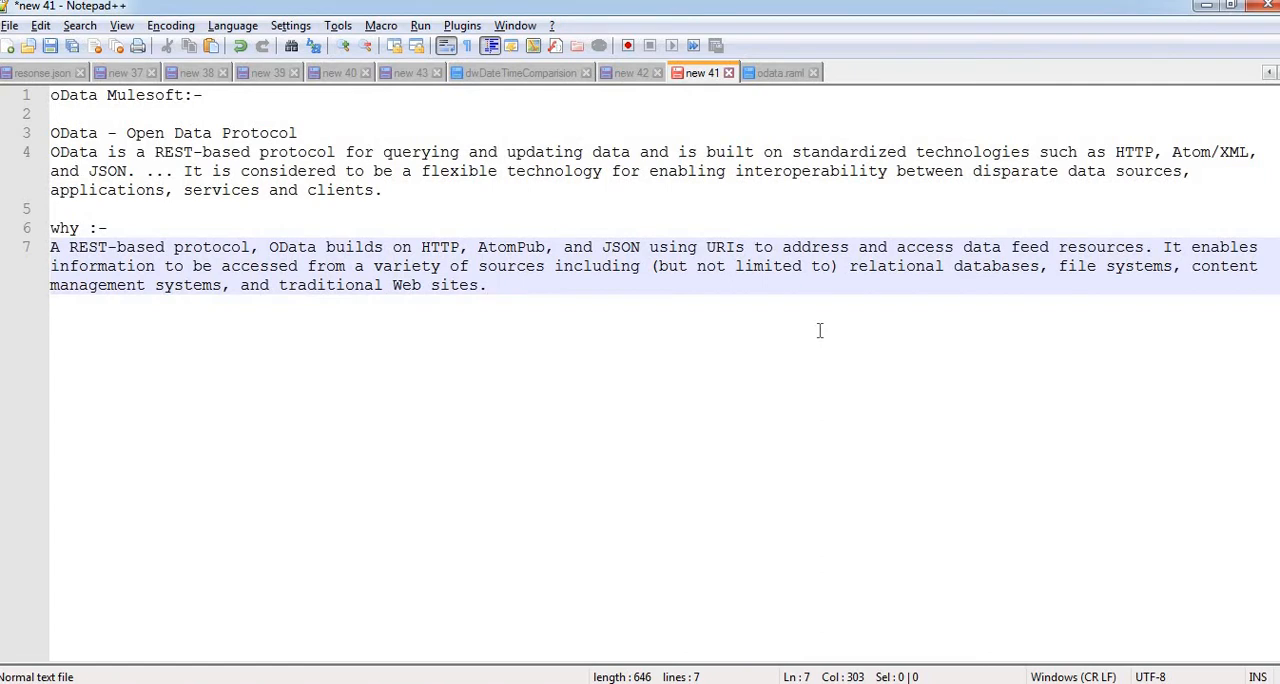
Examine the types defined in odata.raml, focusing on the orders entity and its OrderID and ShipName properties
{"action": "left_click", "coordinate": [779, 73]}
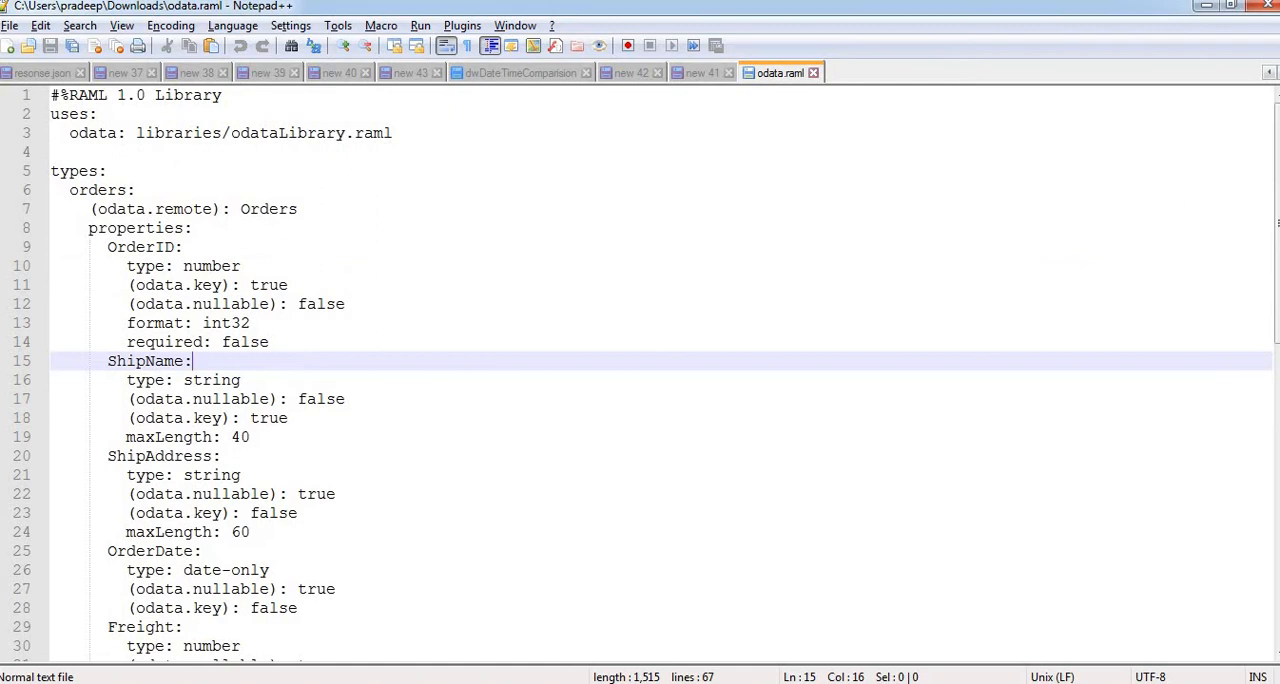
{"action": "scroll", "coordinate": [640, 370], "scroll_direction": "down", "scroll_amount": 12}
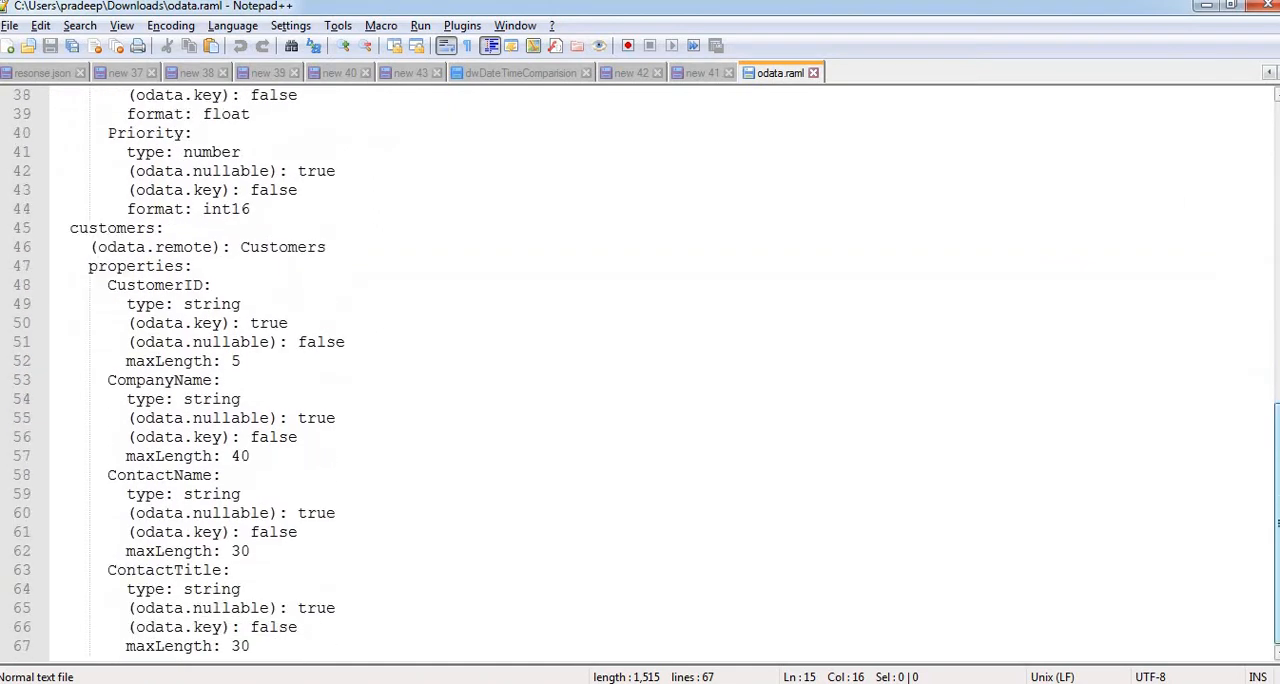
{"action": "scroll", "coordinate": [1274, 118], "scroll_direction": "up", "scroll_amount": 12}
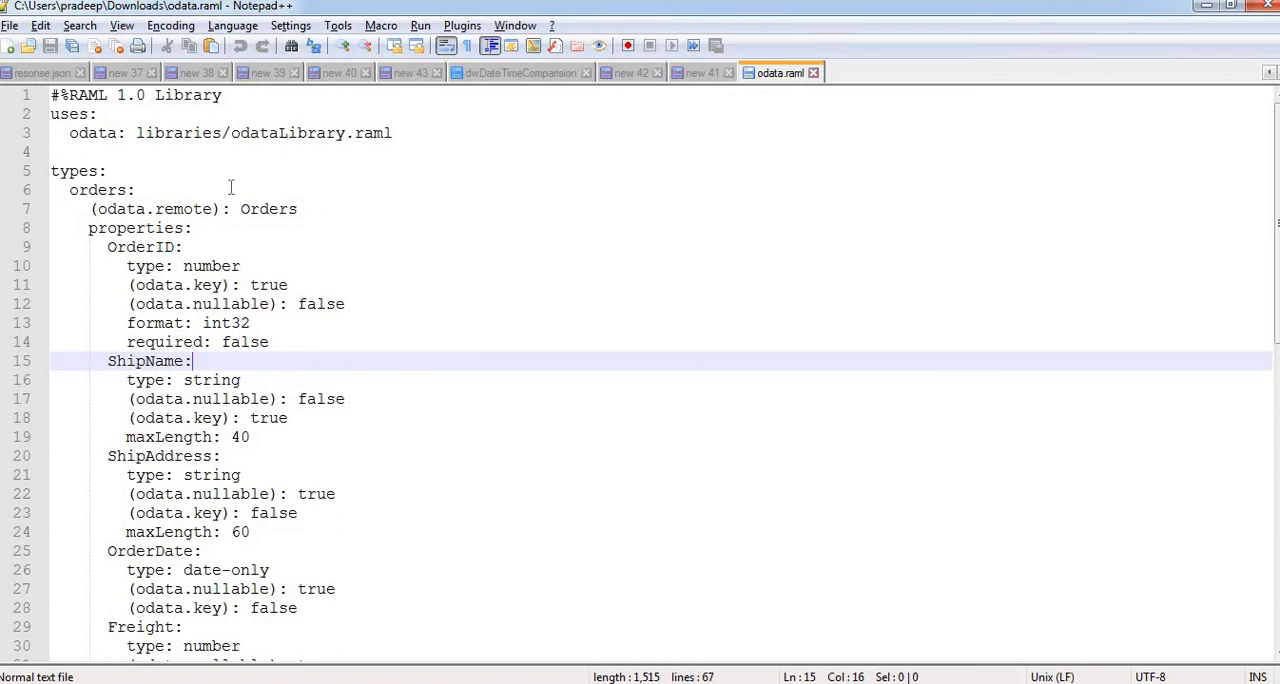
{"action": "left_click", "coordinate": [128, 171]}
{"action": "left_click", "coordinate": [144, 192]}
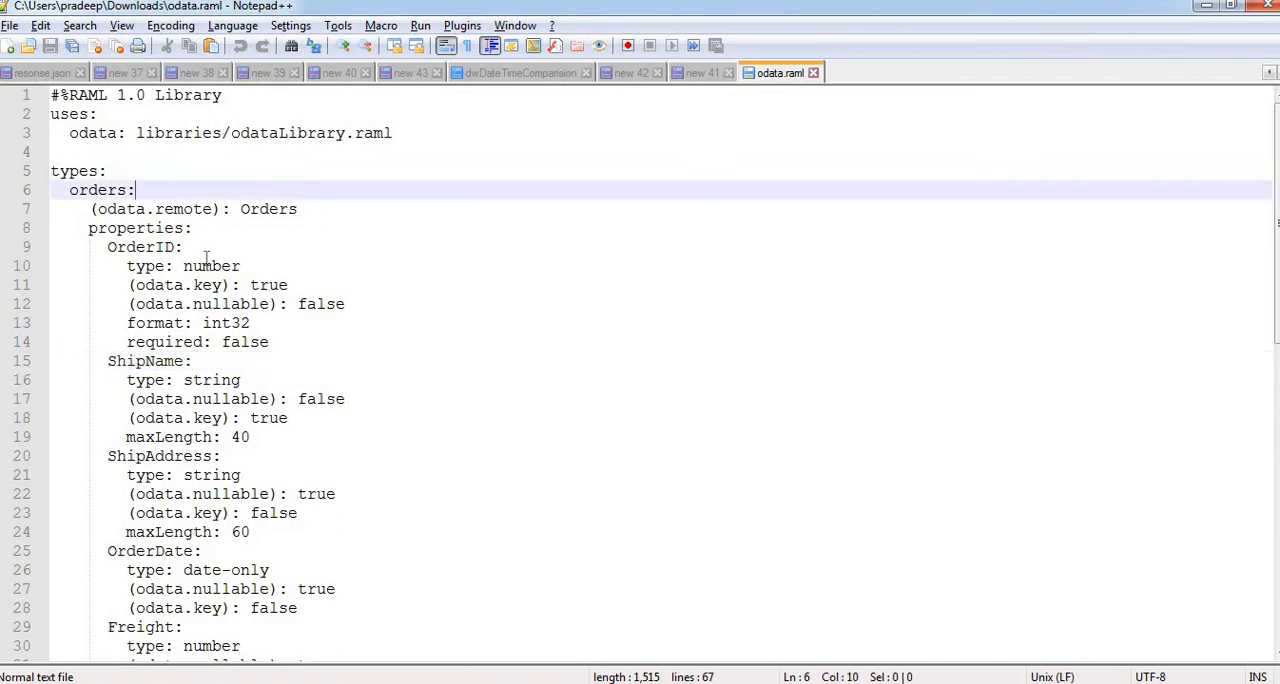
{"action": "left_click", "coordinate": [204, 227]}
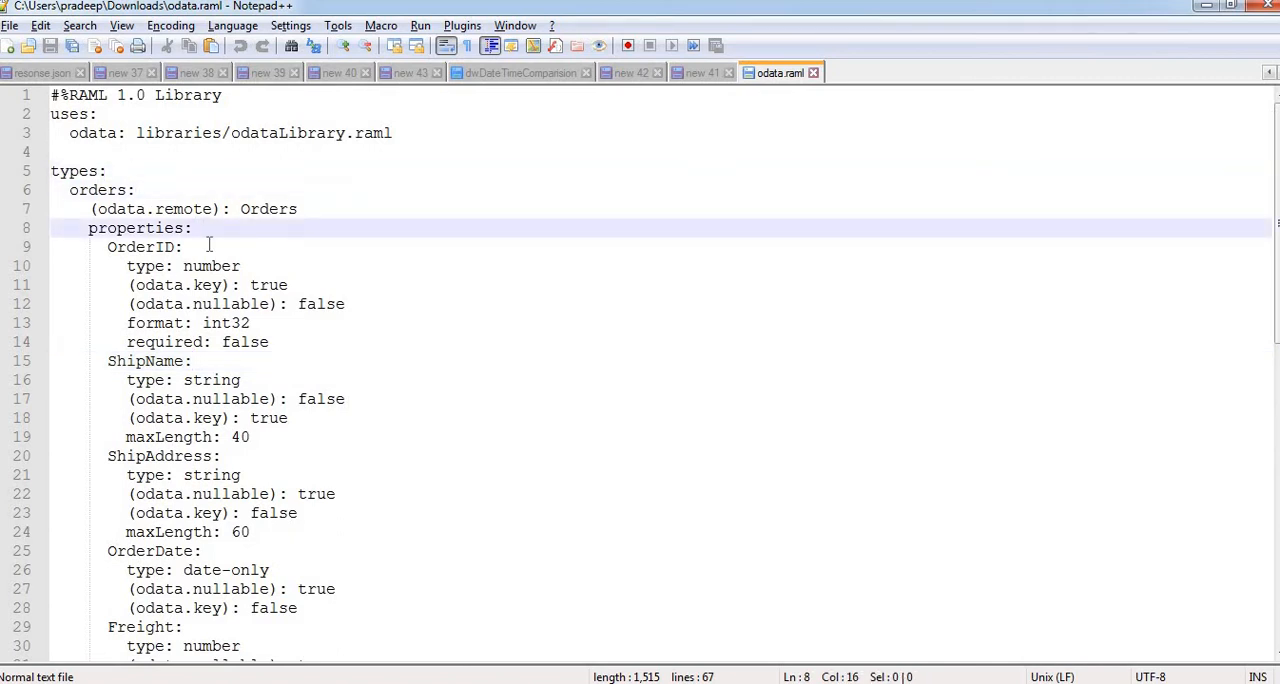
{"action": "left_click", "coordinate": [210, 244]}
{"action": "left_click", "coordinate": [205, 362]}
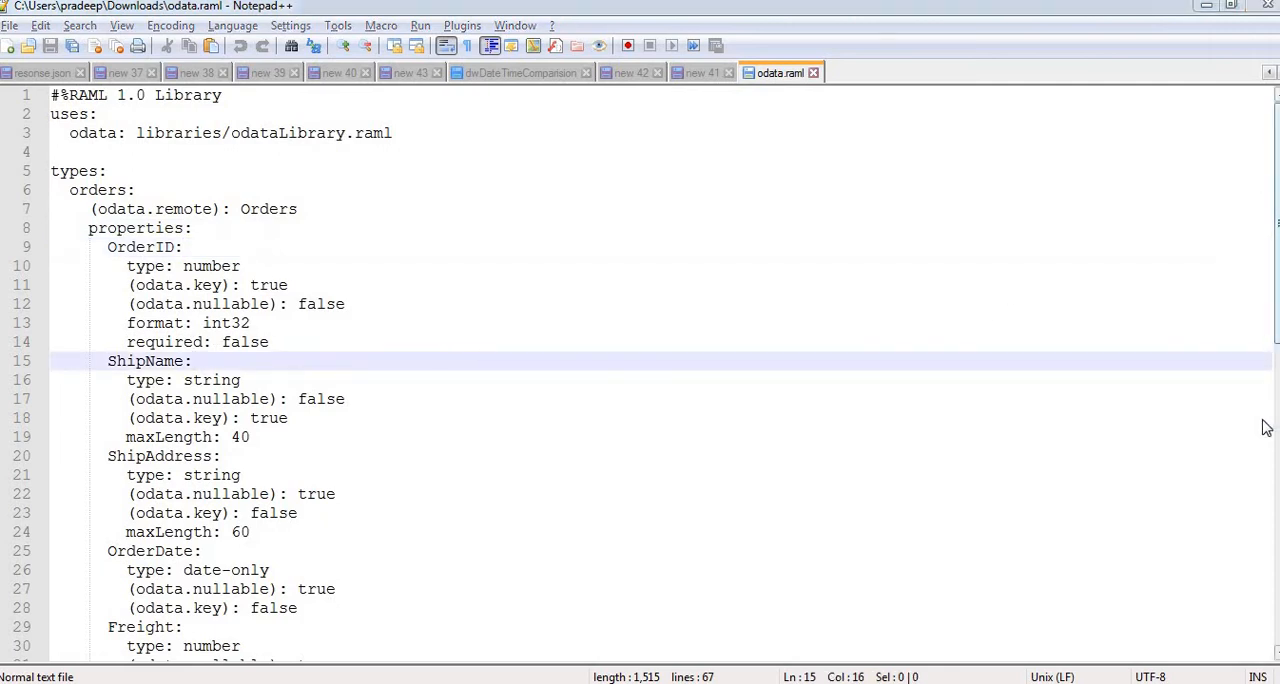
Switch from Notepad++ to Anypoint Studio and maximize its window
{"action": "left_click", "coordinate": [1207, 6]}
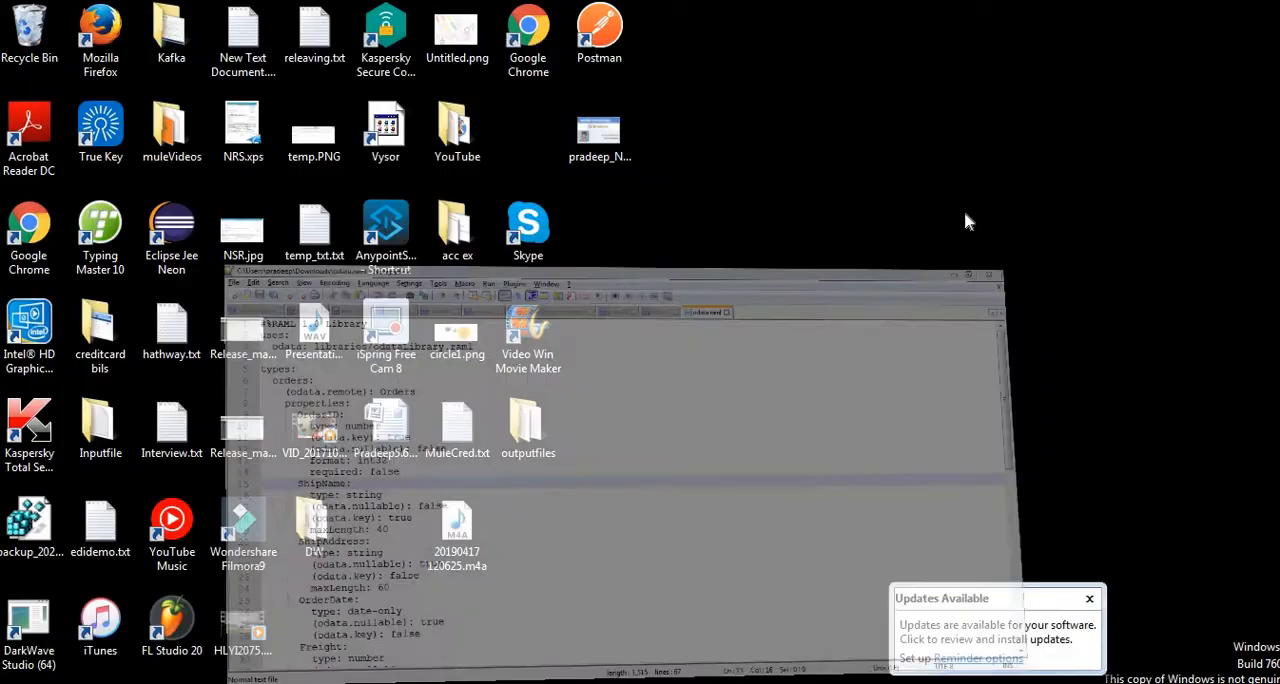
{"action": "left_click", "coordinate": [760, 682]}
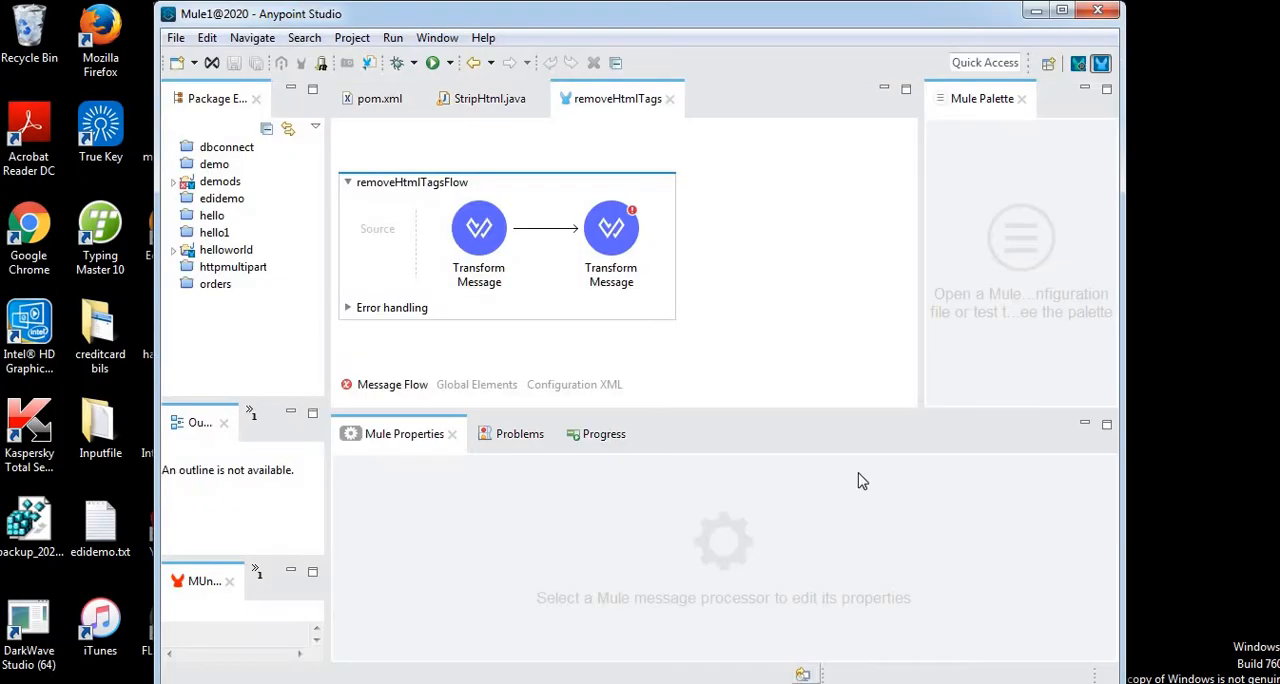
{"action": "left_click", "coordinate": [1062, 10]}
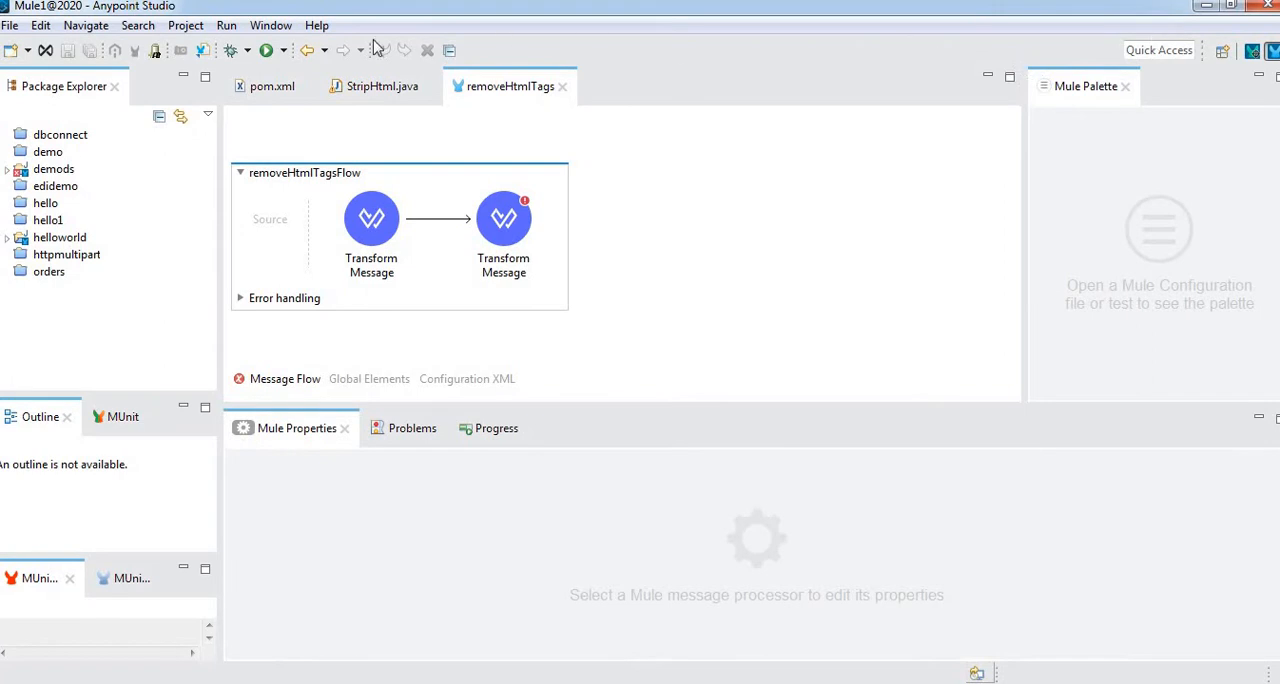
{"action": "left_click", "coordinate": [321, 27]}
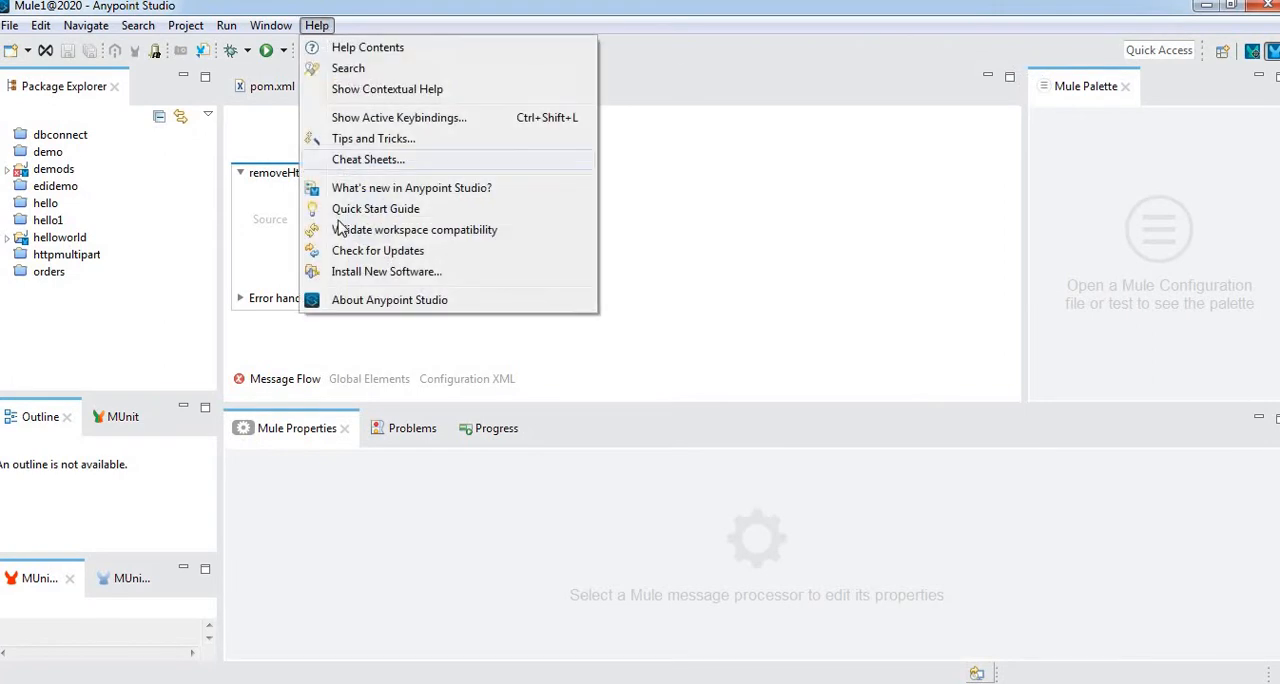
{"action": "left_click", "coordinate": [385, 272]}
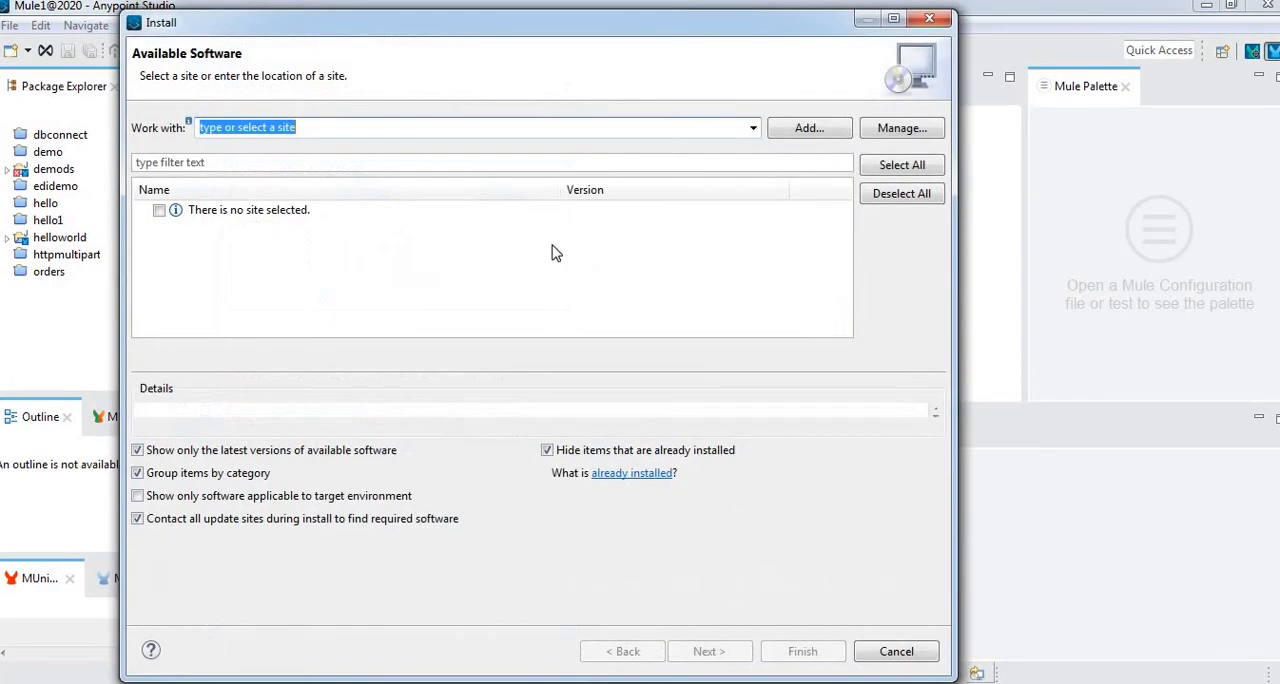
{"action": "left_click", "coordinate": [753, 128]}
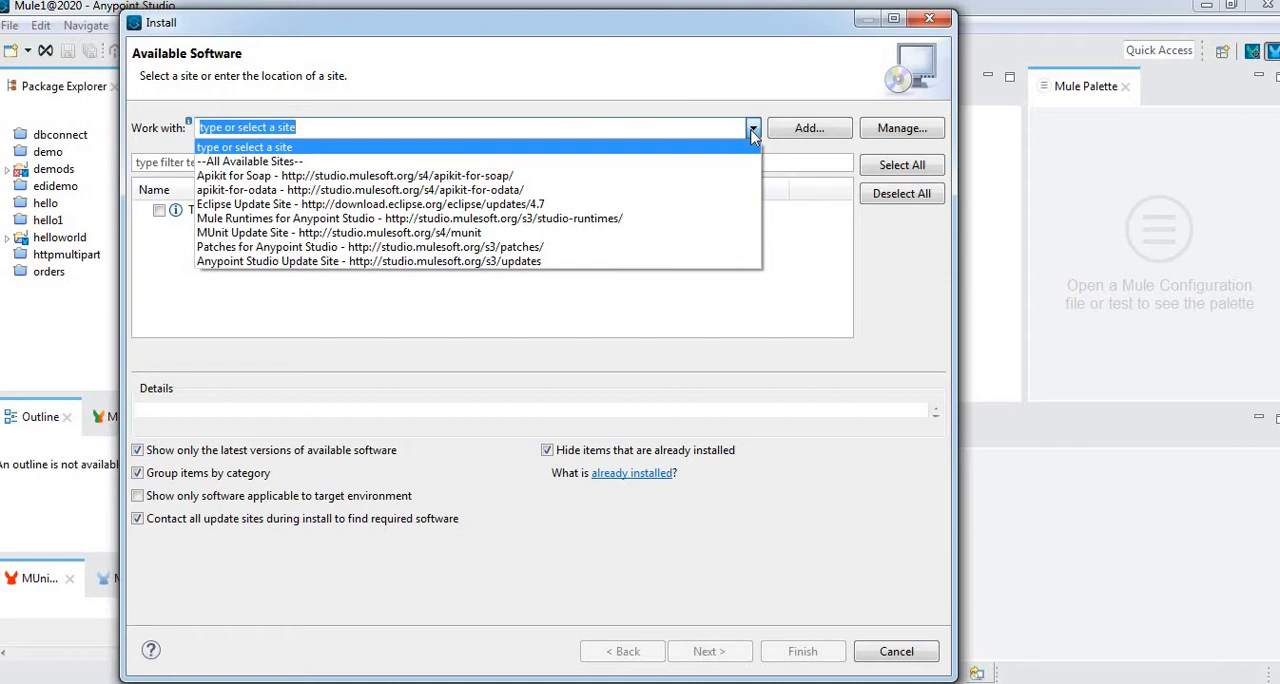
{"action": "left_click", "coordinate": [627, 190]}
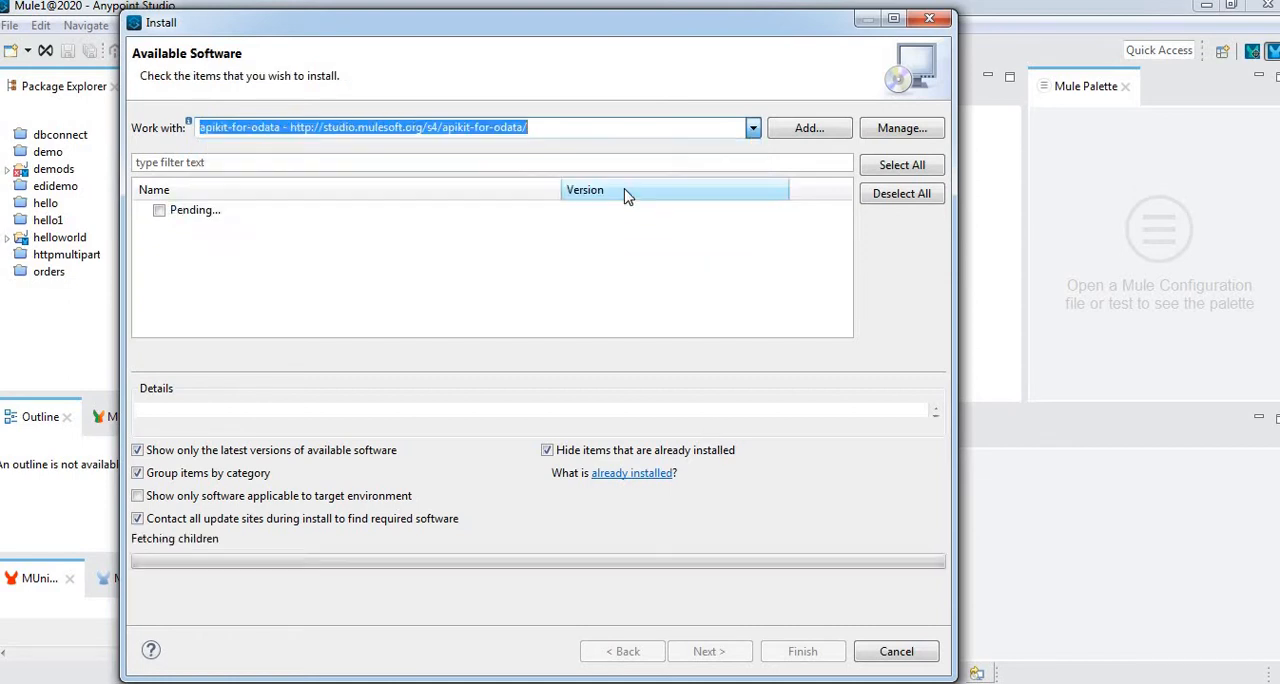
{"action": "left_click", "coordinate": [594, 132]}
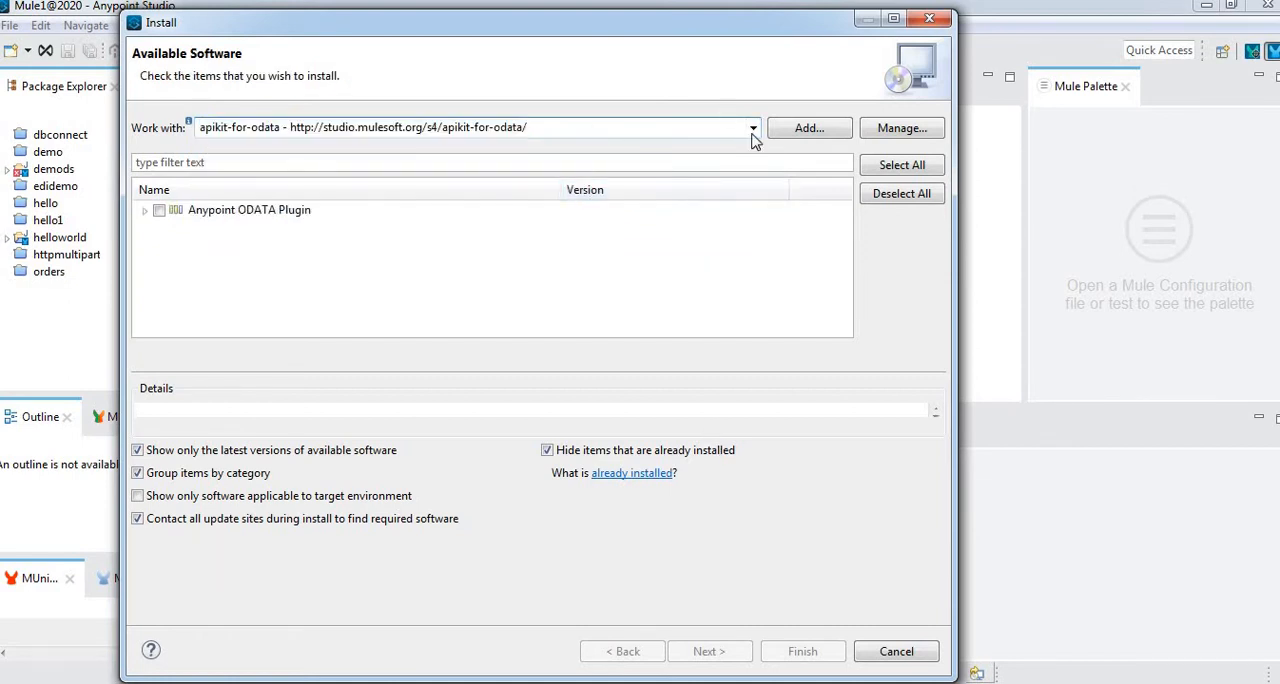
{"action": "left_click", "coordinate": [162, 212]}
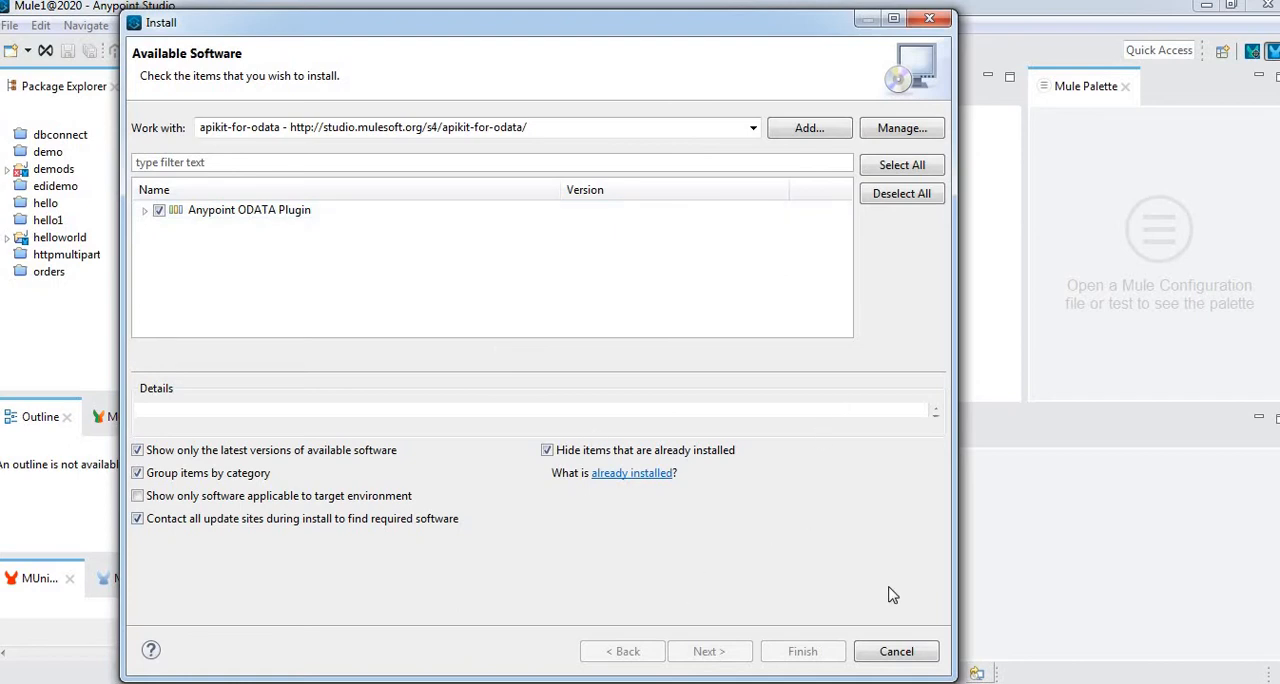
{"action": "left_click", "coordinate": [906, 652]}
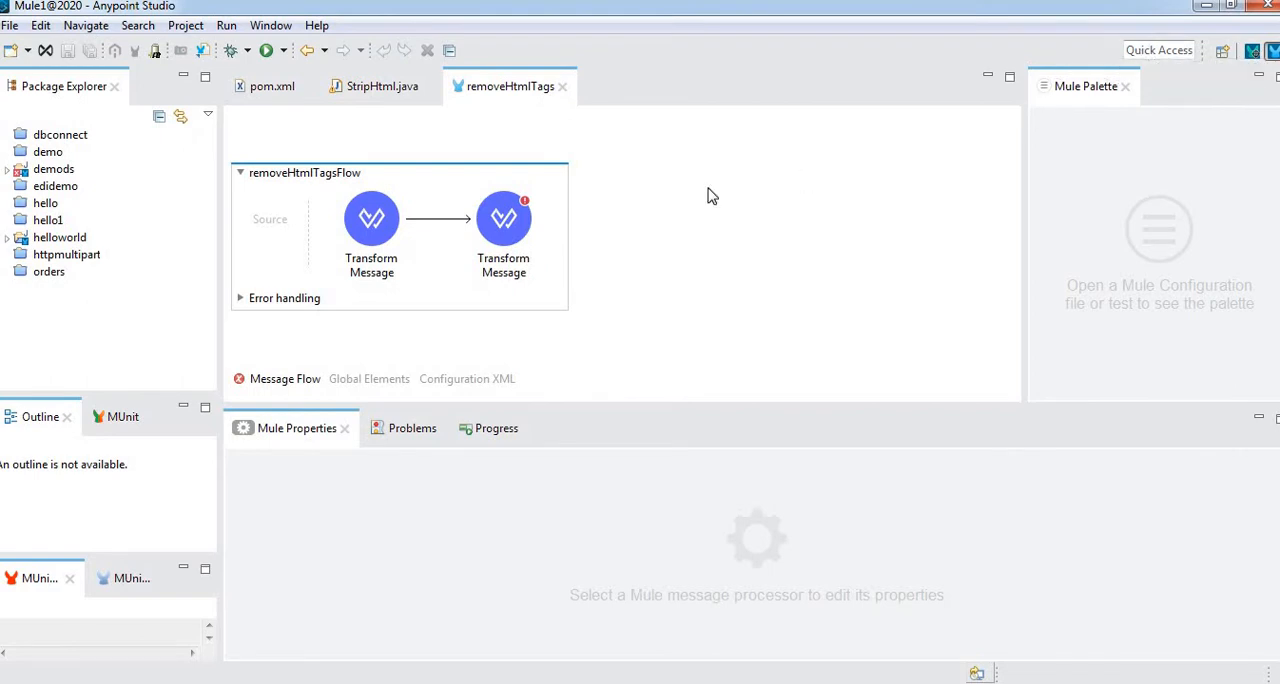
{"action": "left_click", "coordinate": [629, 241]}
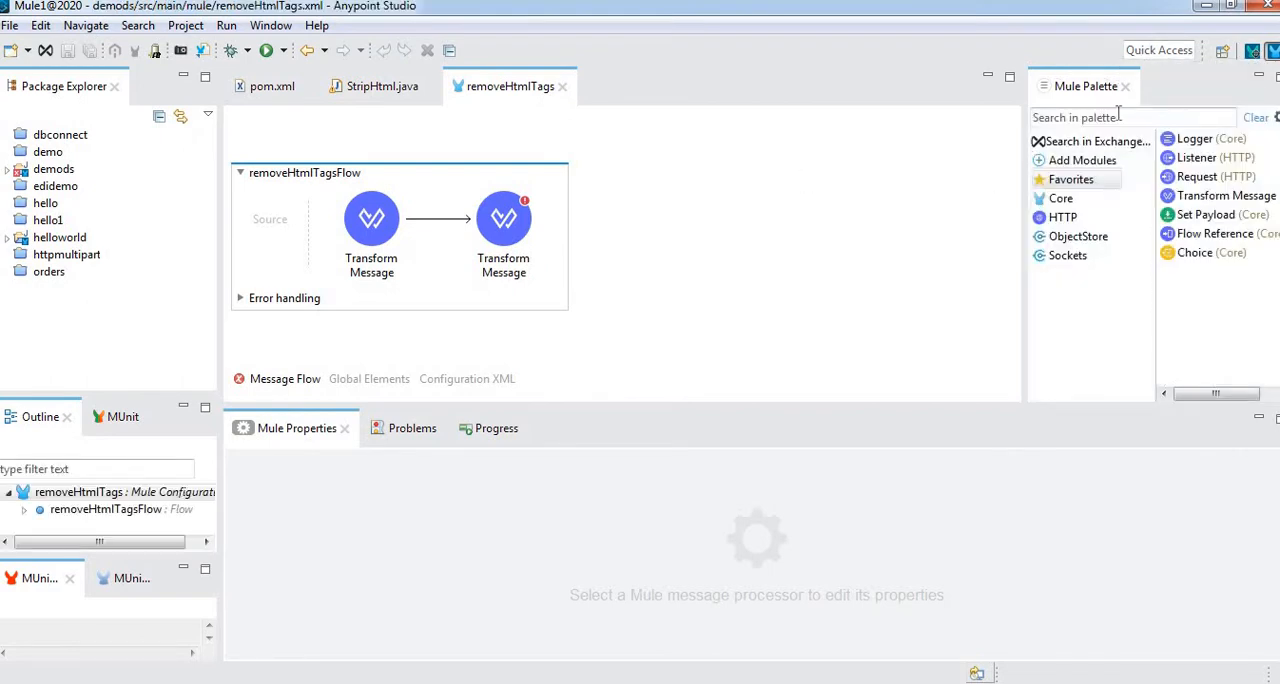
{"action": "left_click", "coordinate": [1125, 119]}
{"action": "type", "text": "odata"}
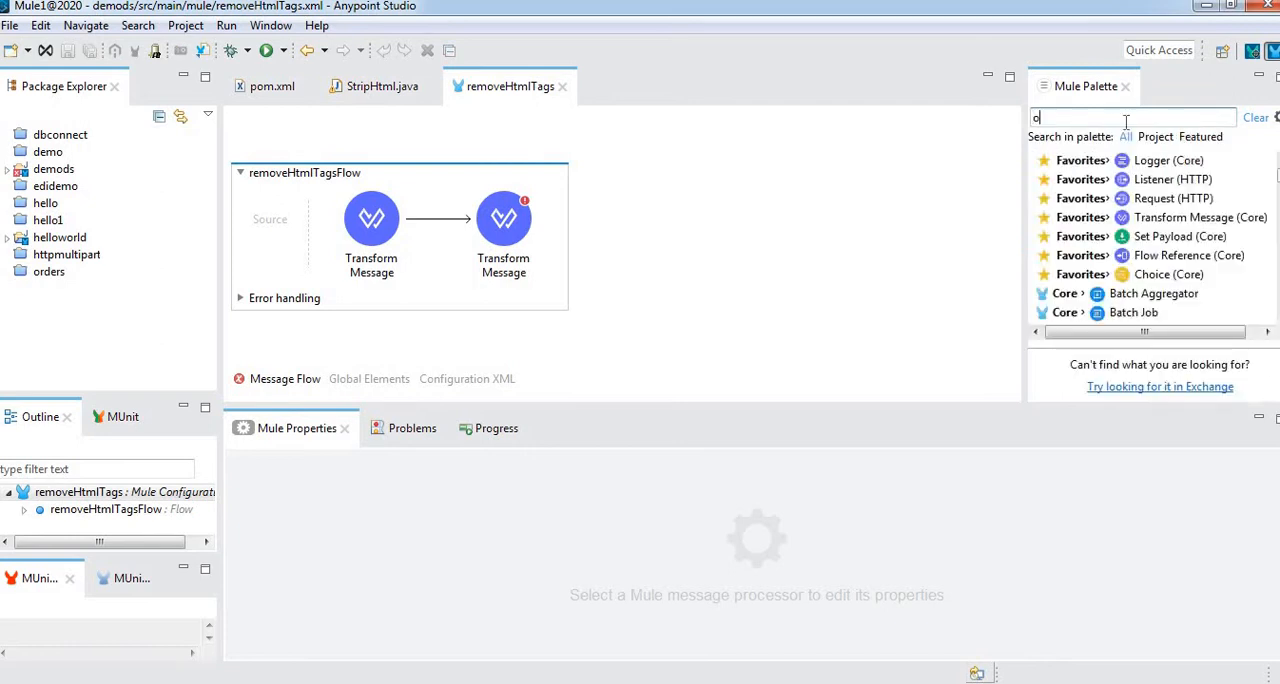
{"action": "key", "text": "BackSpace"}
{"action": "key", "text": "BackSpace"}
{"action": "key", "text": "BackSpace"}
{"action": "key", "text": "BackSpace"}
{"action": "key", "text": "BackSpace"}
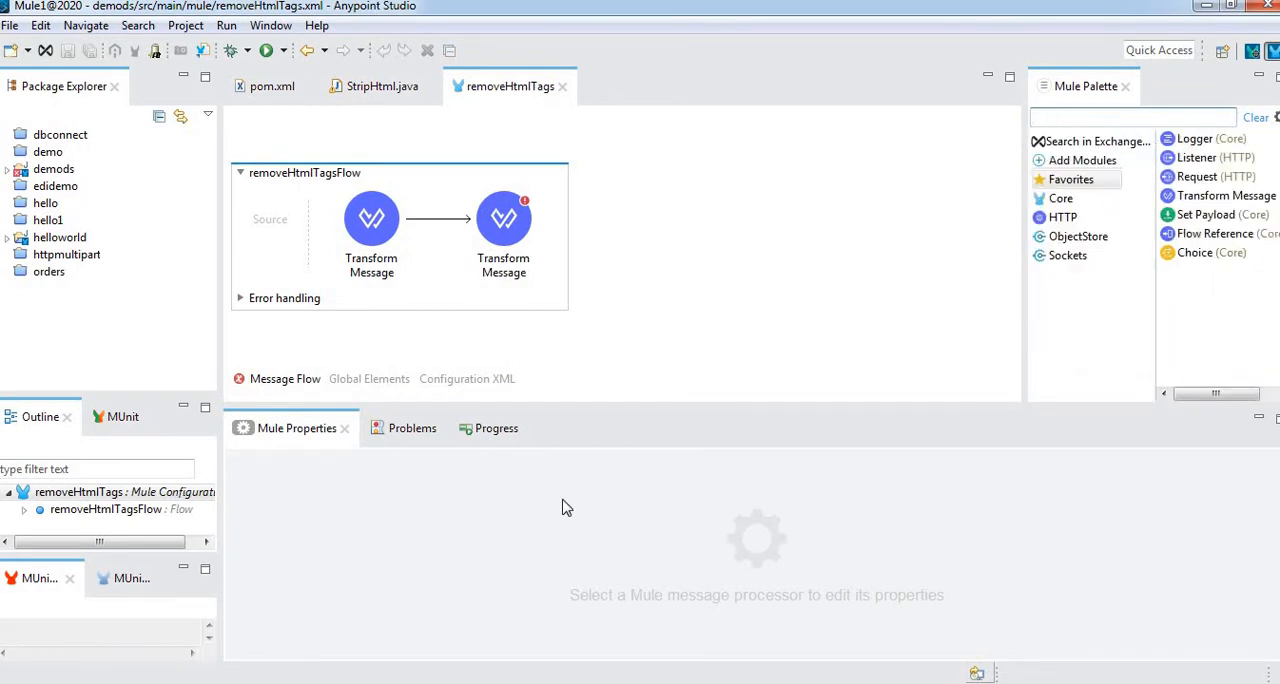
Switch to Chrome and read the prerequisites and APIKit OData Extension installation procedure on MuleSoft's Creating an OData-Enabled API page
{"action": "left_click", "coordinate": [404, 680]}
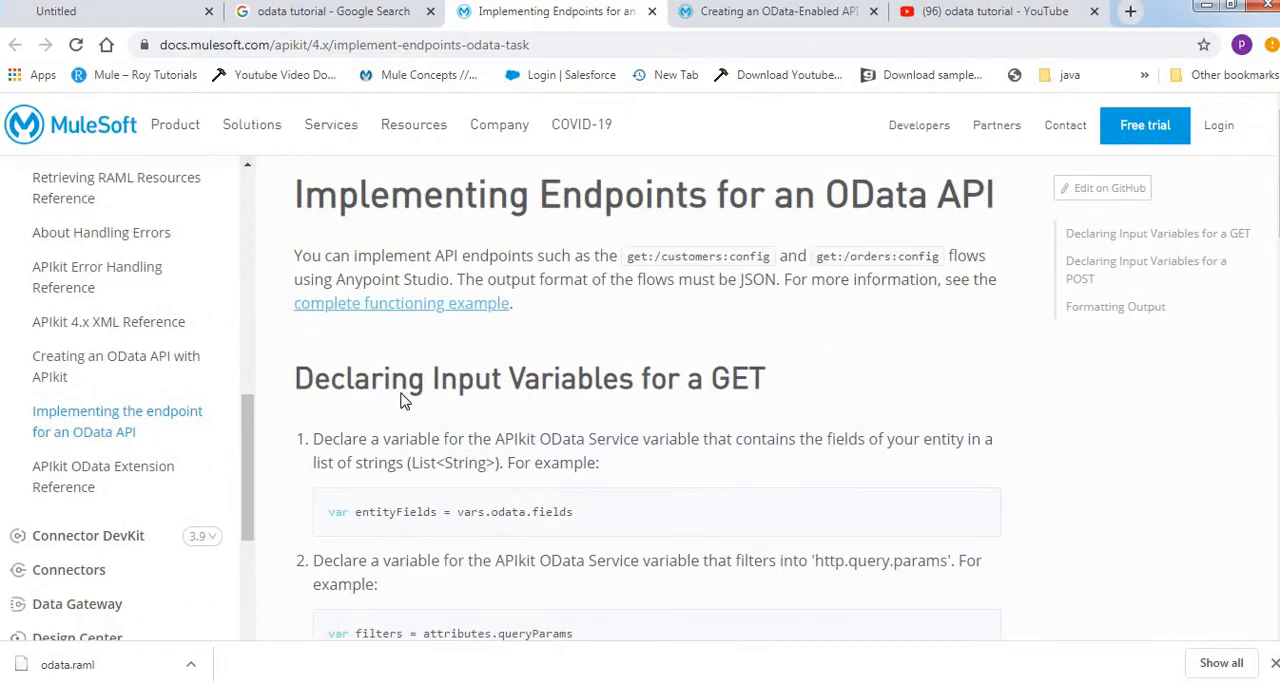
{"action": "left_click", "coordinate": [733, 14]}
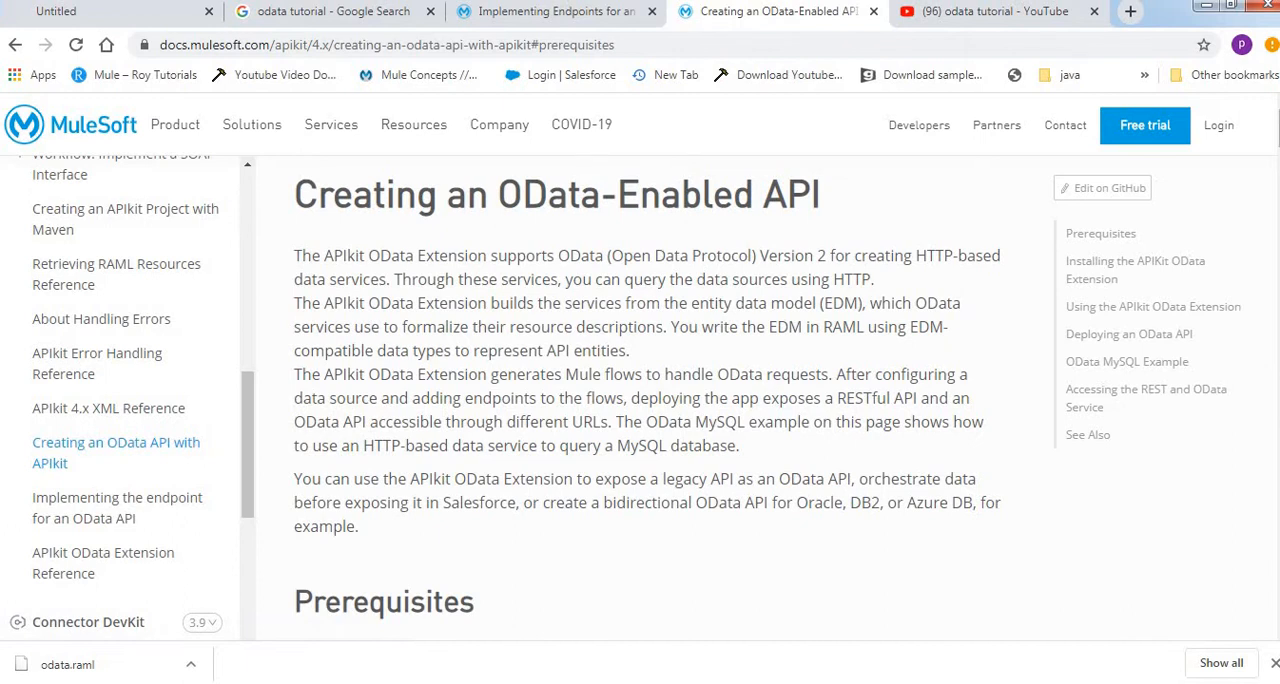
{"action": "scroll", "coordinate": [647, 390], "scroll_direction": "down", "scroll_amount": 3}
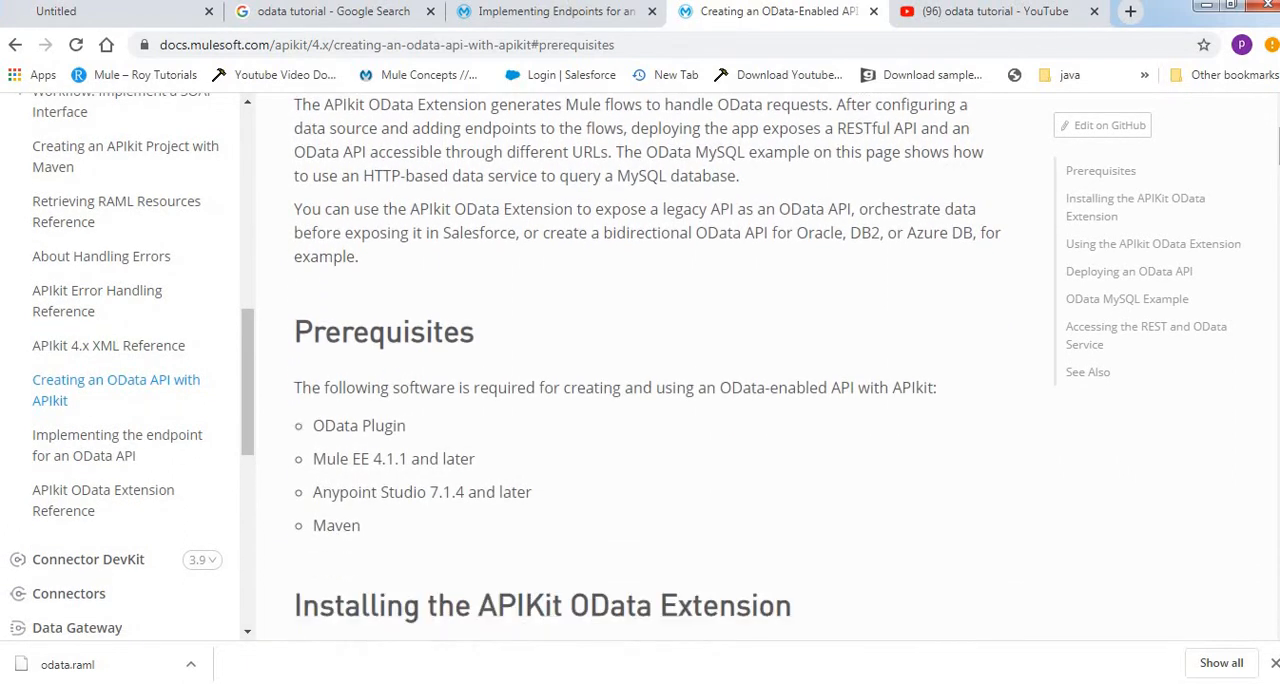
{"action": "scroll", "coordinate": [647, 390], "scroll_direction": "down", "scroll_amount": 2}
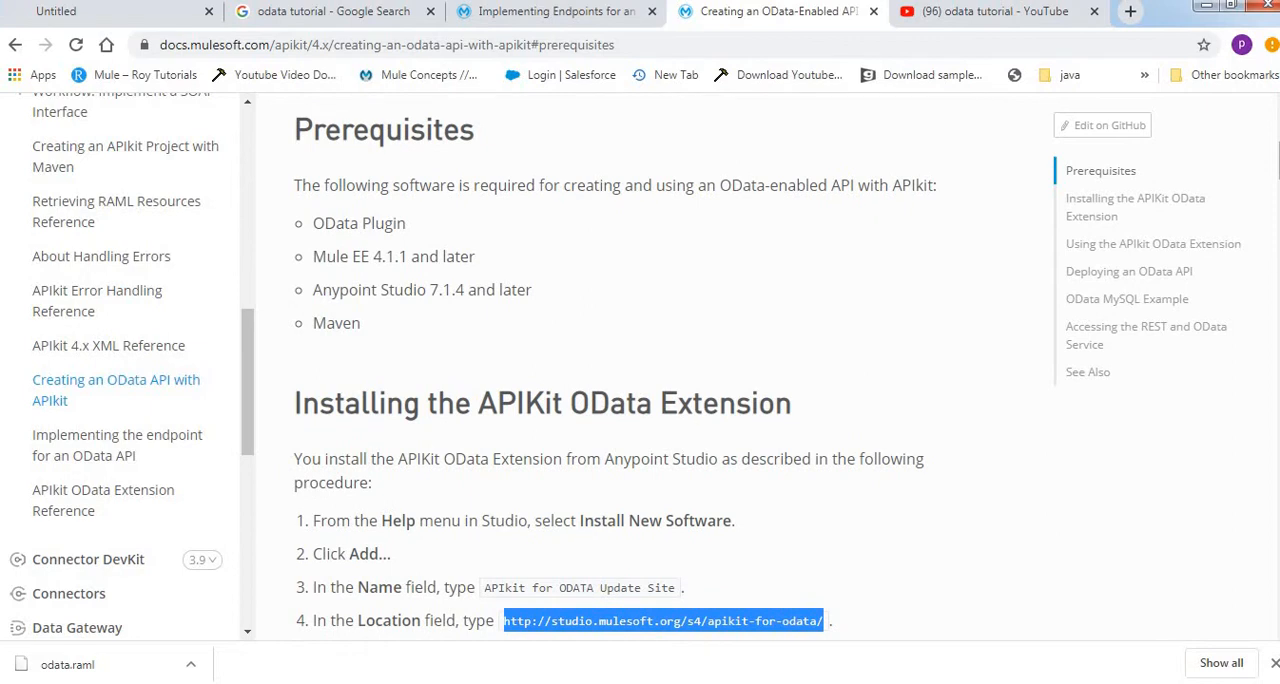
{"action": "scroll", "coordinate": [787, 379], "scroll_direction": "up", "scroll_amount": 1}
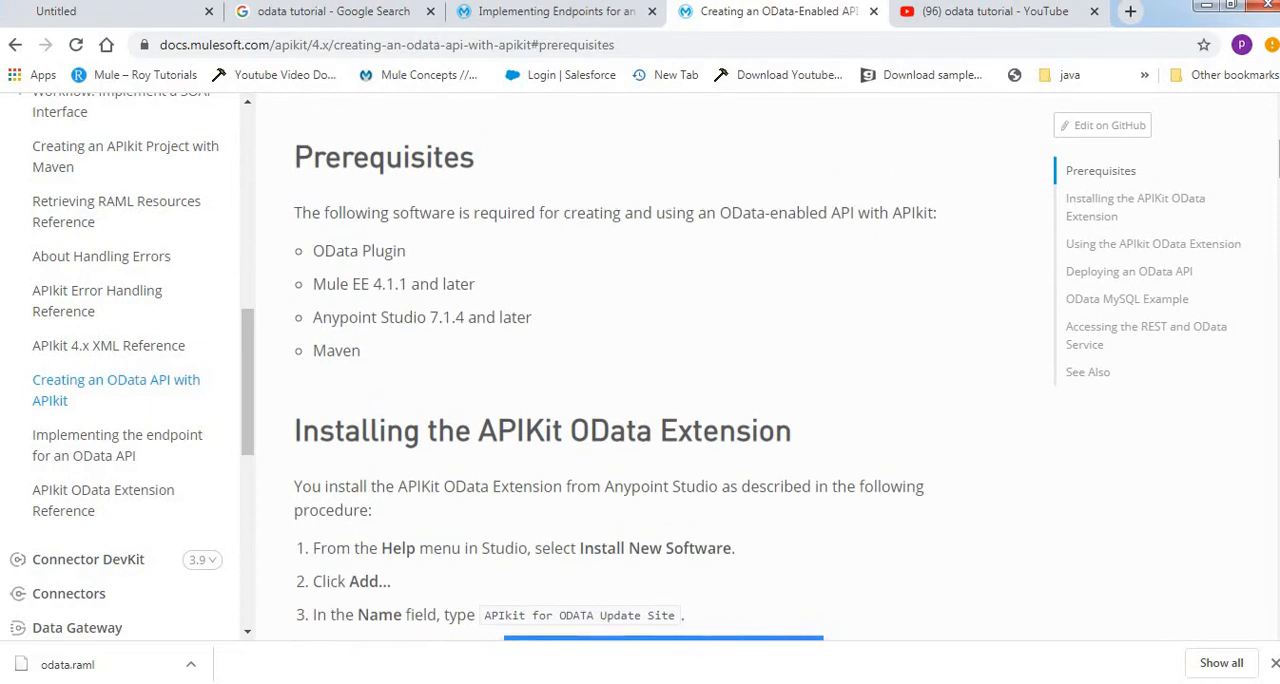
{"action": "scroll", "coordinate": [787, 379], "scroll_direction": "down", "scroll_amount": 4}
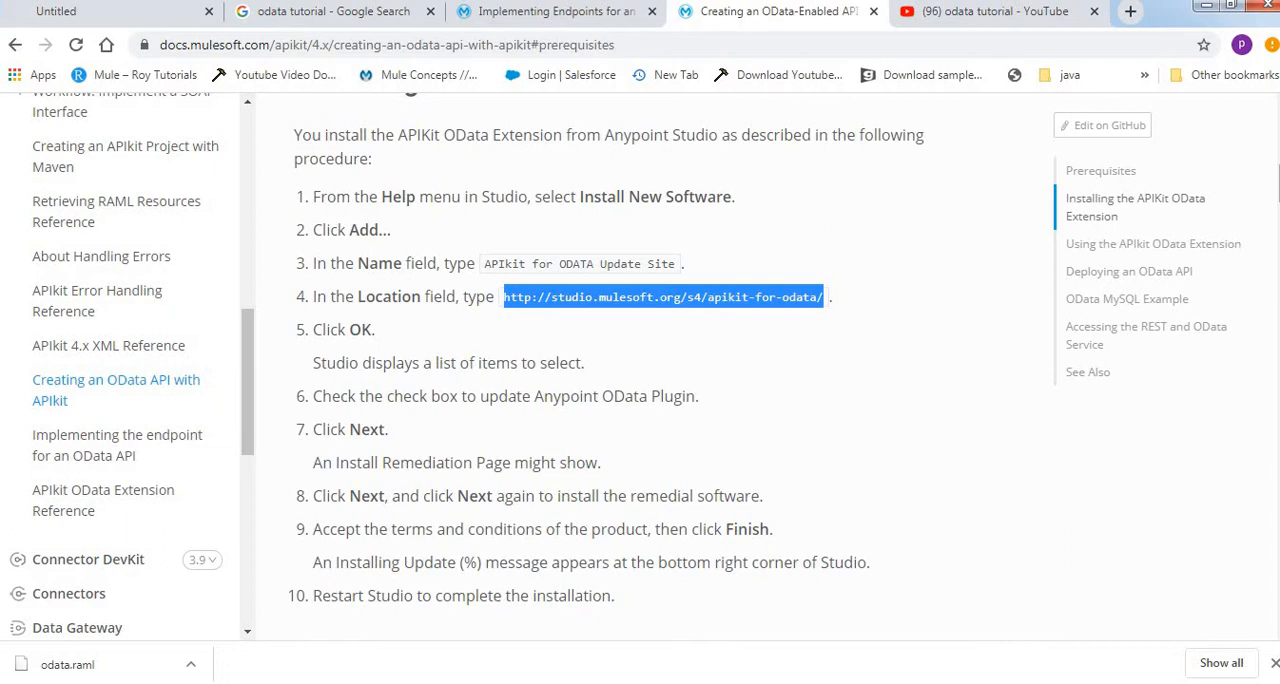
{"action": "scroll", "coordinate": [640, 380], "scroll_direction": "down", "scroll_amount": 2}
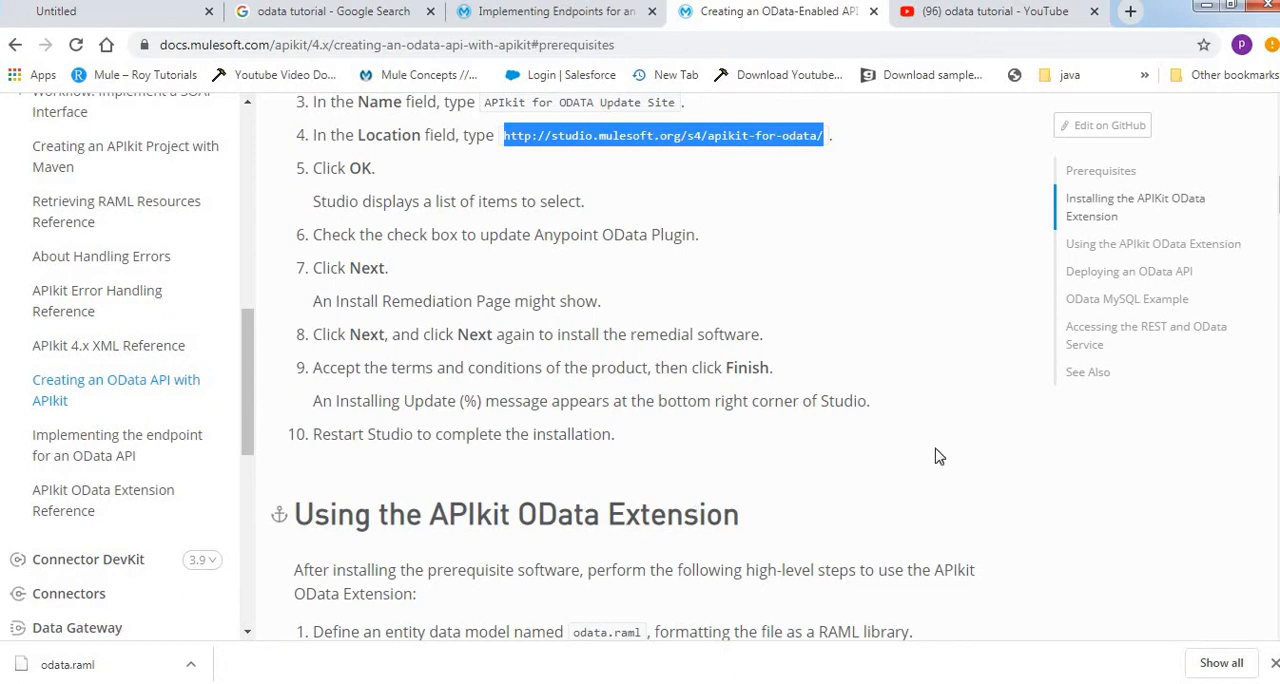
{"action": "left_click_drag", "start_coordinate": [1279, 195], "coordinate": [1279, 194]}
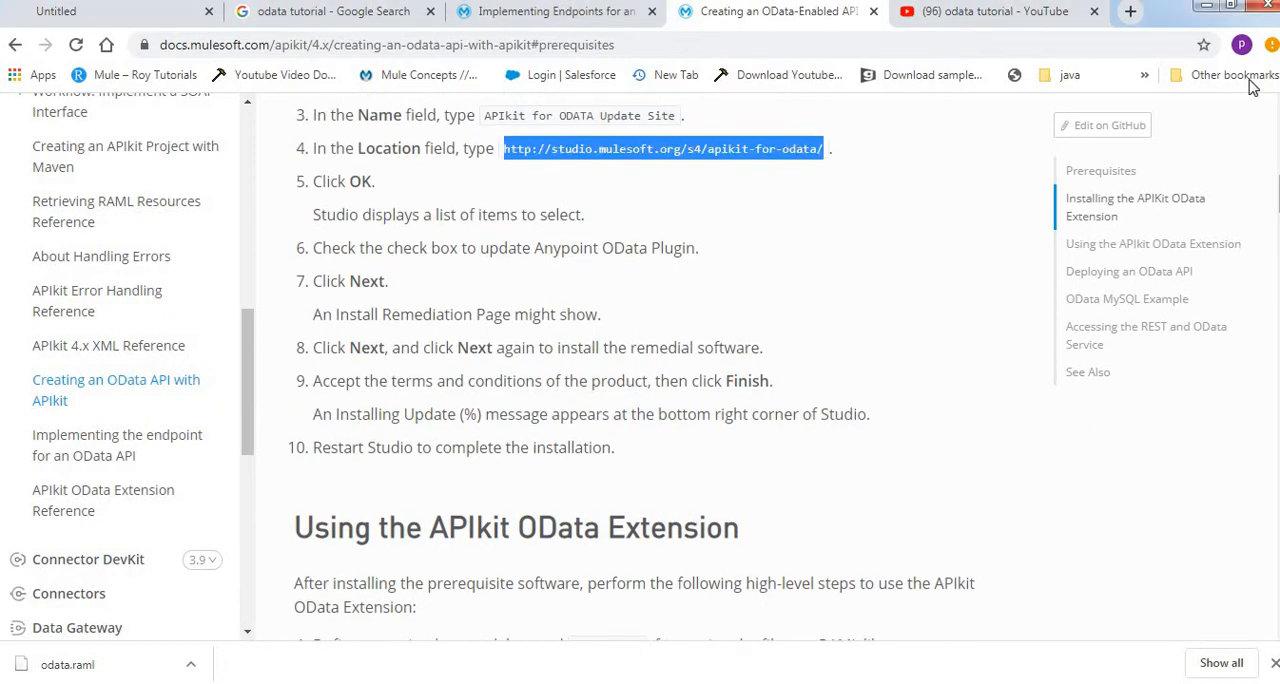
Switch back to Anypoint Studio, start a new Mule project and name it OdataDemo
{"action": "left_click", "coordinate": [1202, 10]}
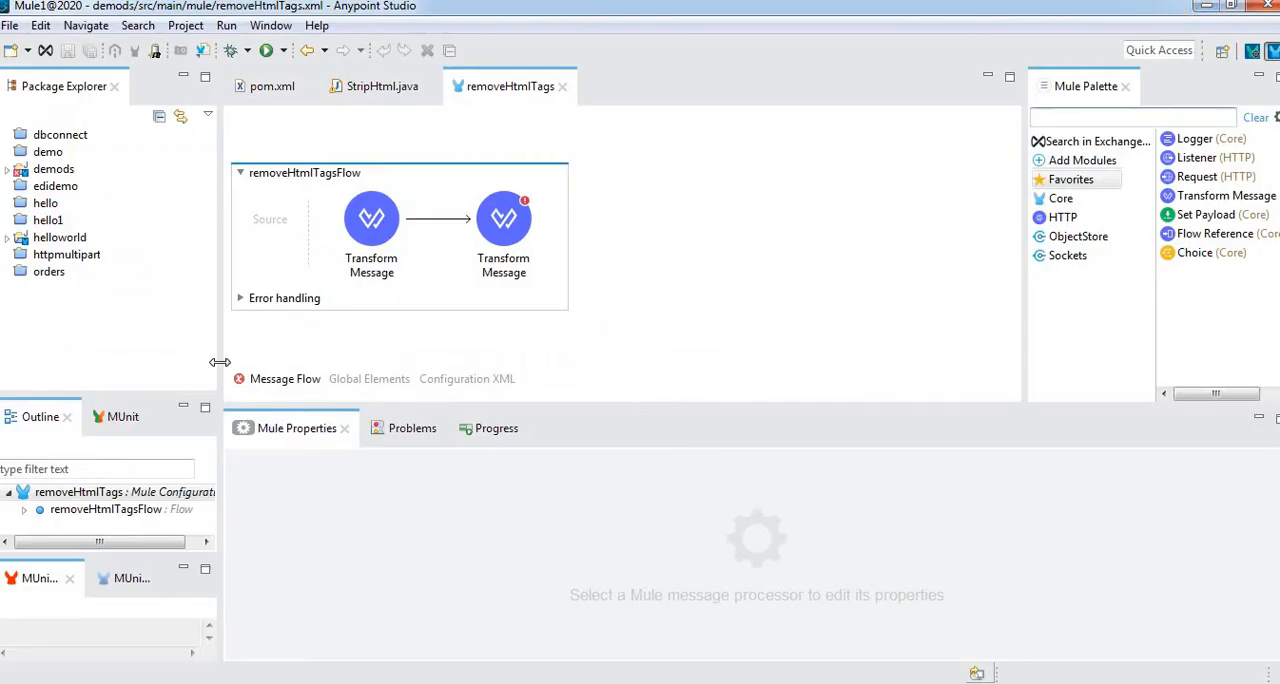
{"action": "right_click", "coordinate": [140, 357]}
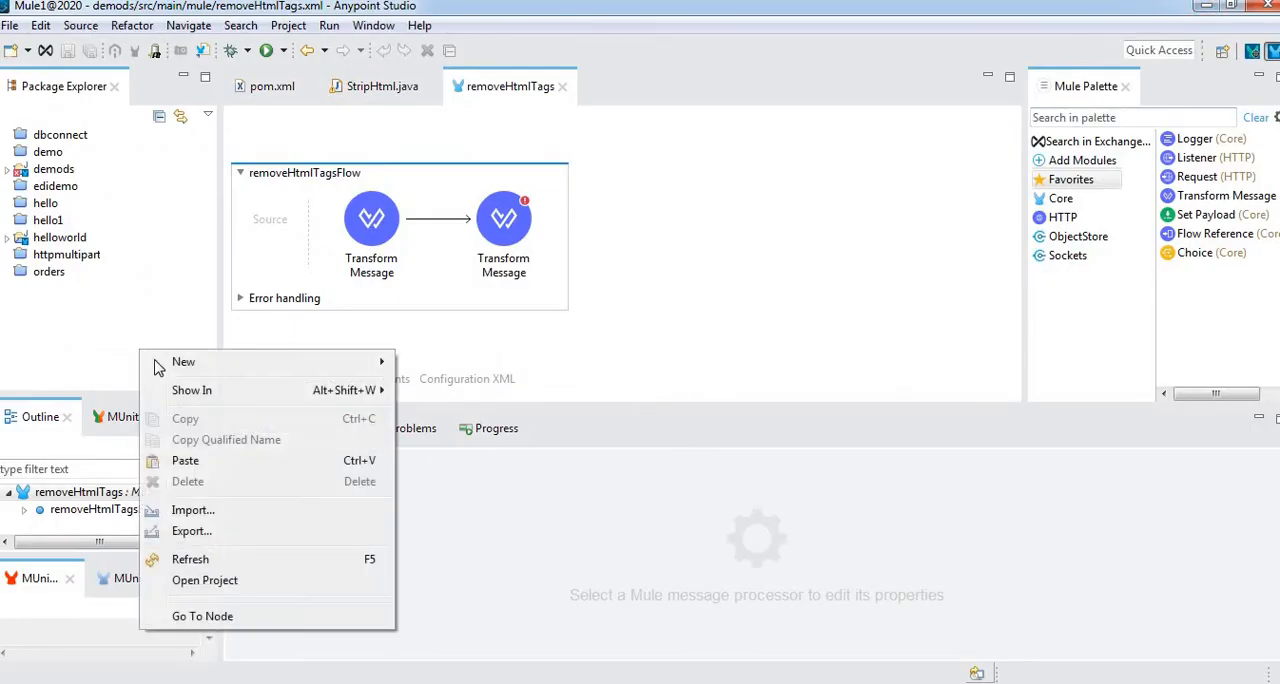
{"action": "mouse_move", "coordinate": [195, 366]}
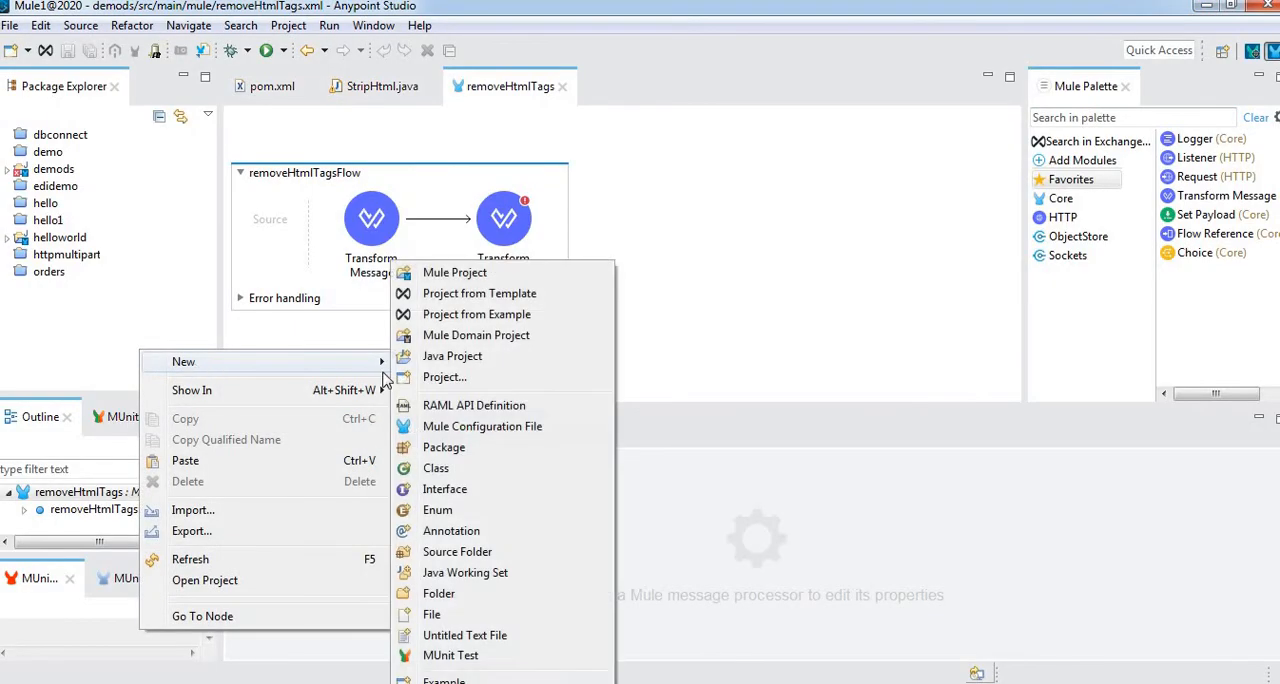
{"action": "left_click", "coordinate": [466, 278]}
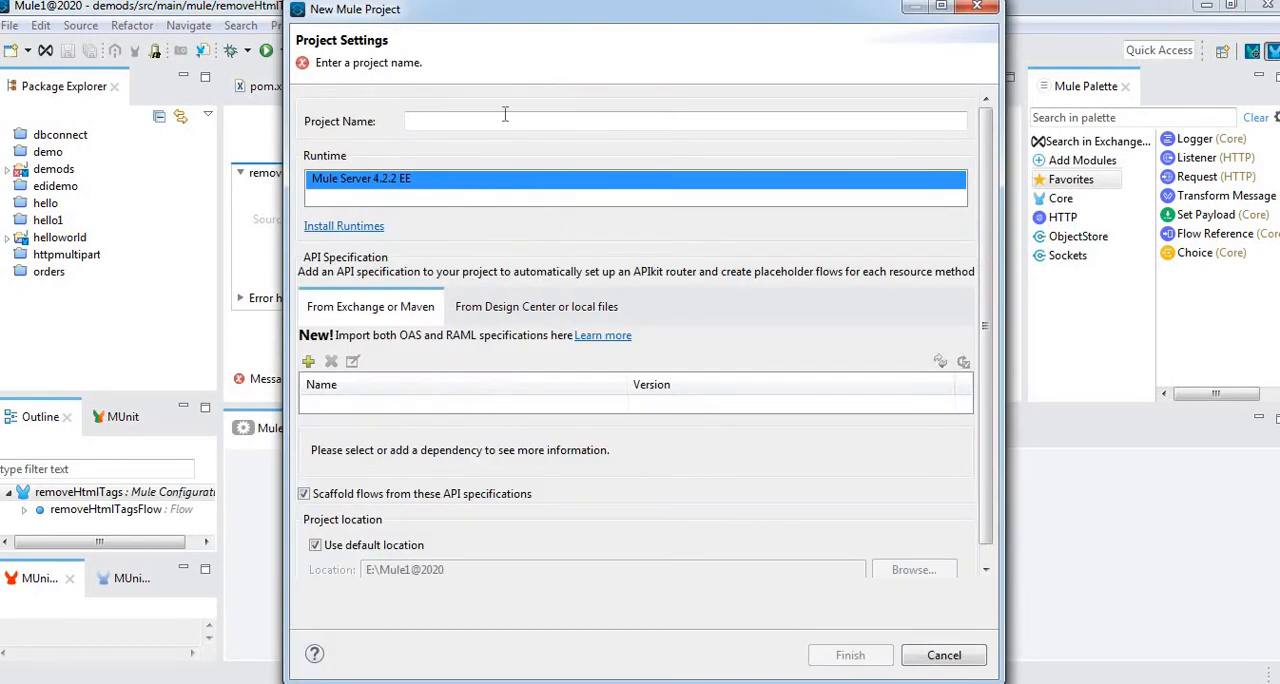
{"action": "left_click", "coordinate": [481, 122]}
{"action": "type", "text": "OdataDemo"}
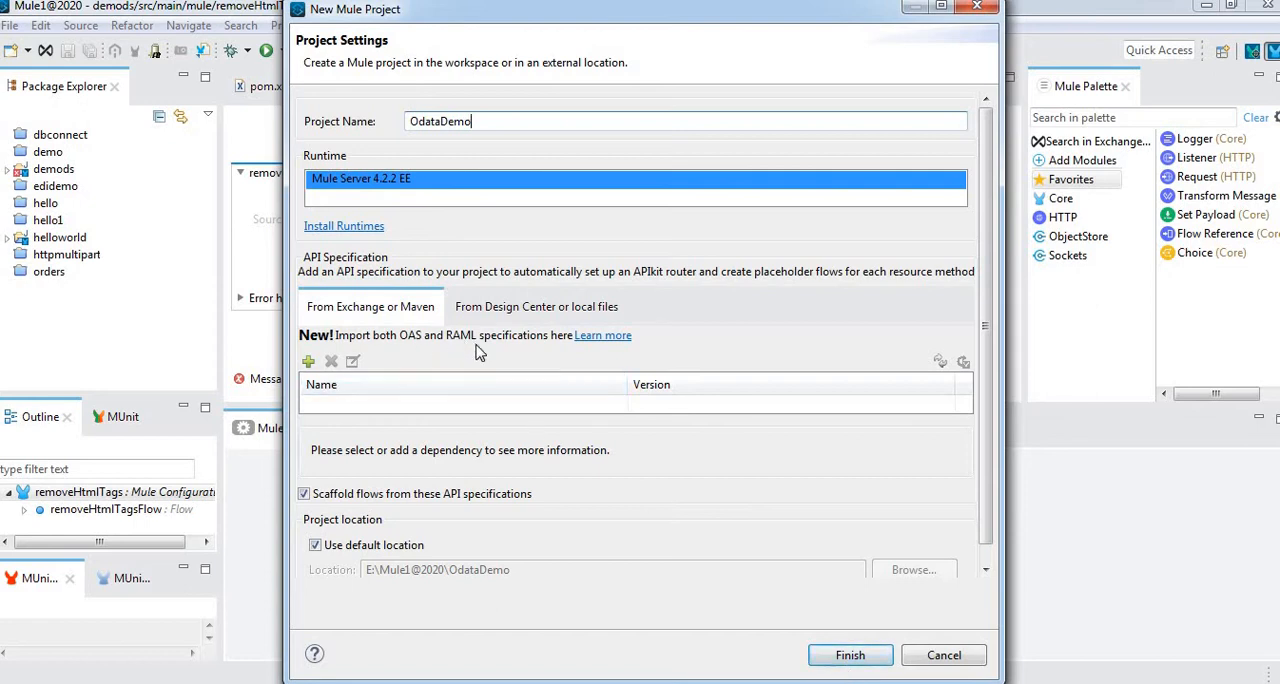
{"action": "left_click", "coordinate": [308, 361]}
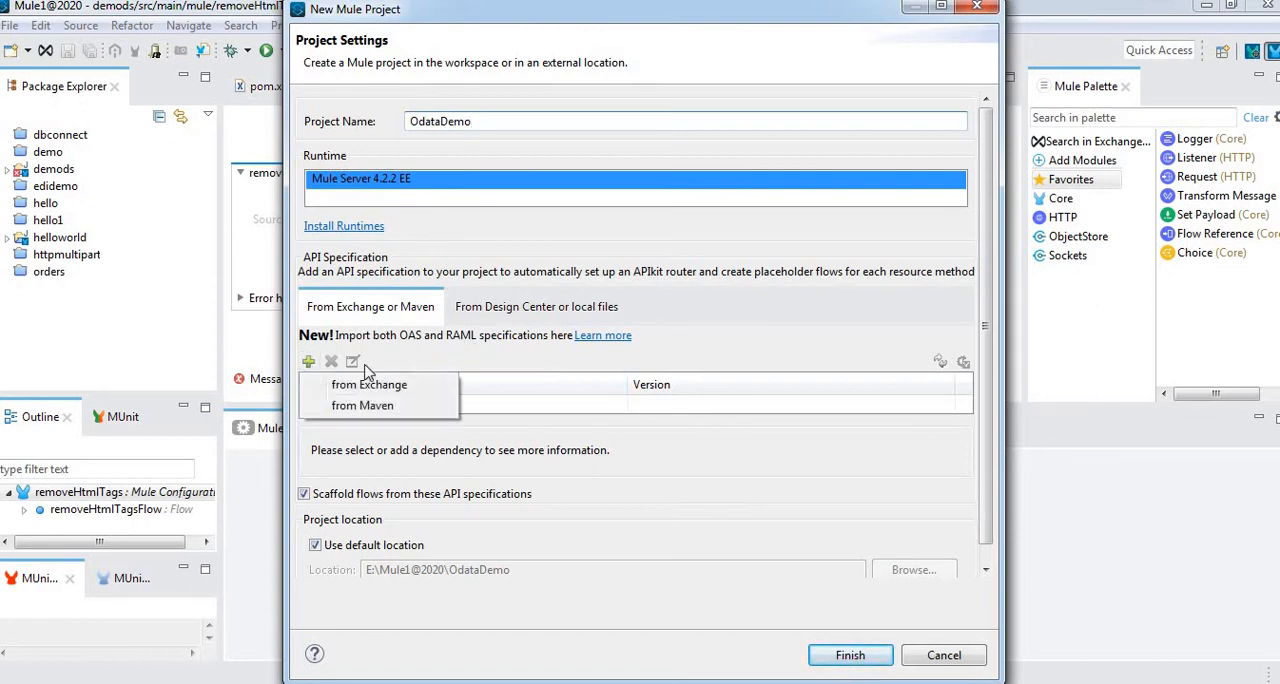
{"action": "left_click", "coordinate": [520, 370]}
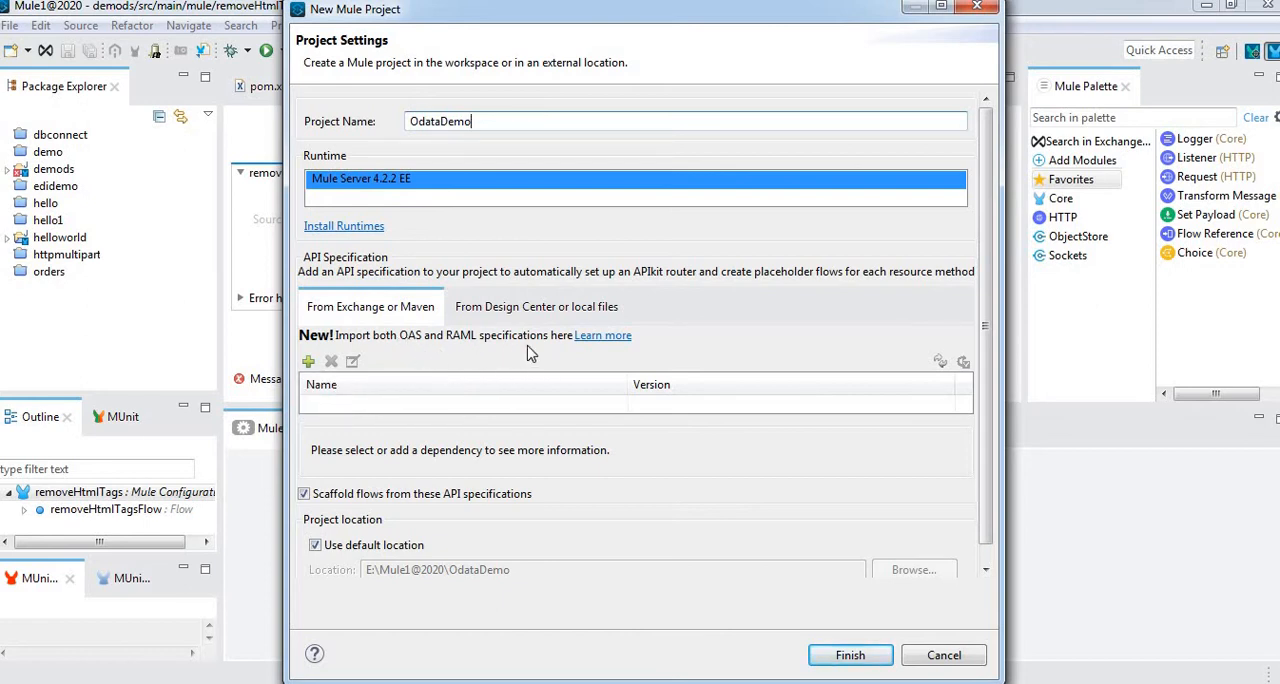
{"action": "left_click", "coordinate": [308, 361]}
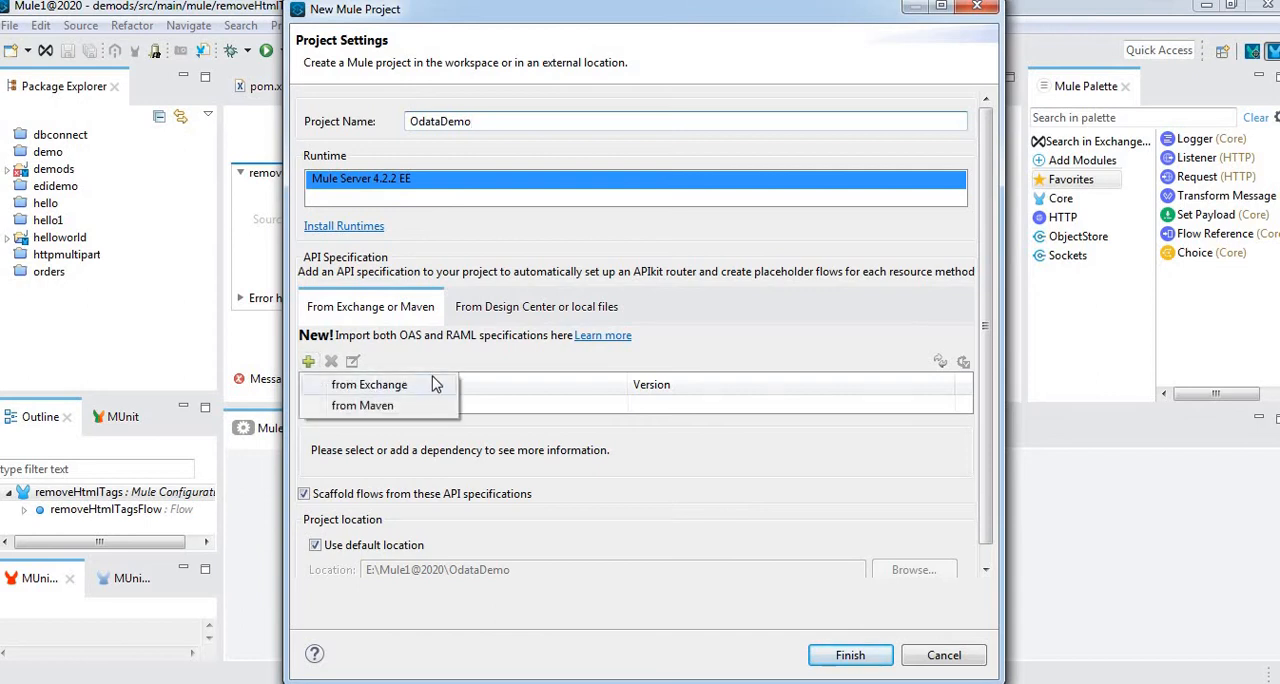
{"action": "left_click", "coordinate": [505, 388]}
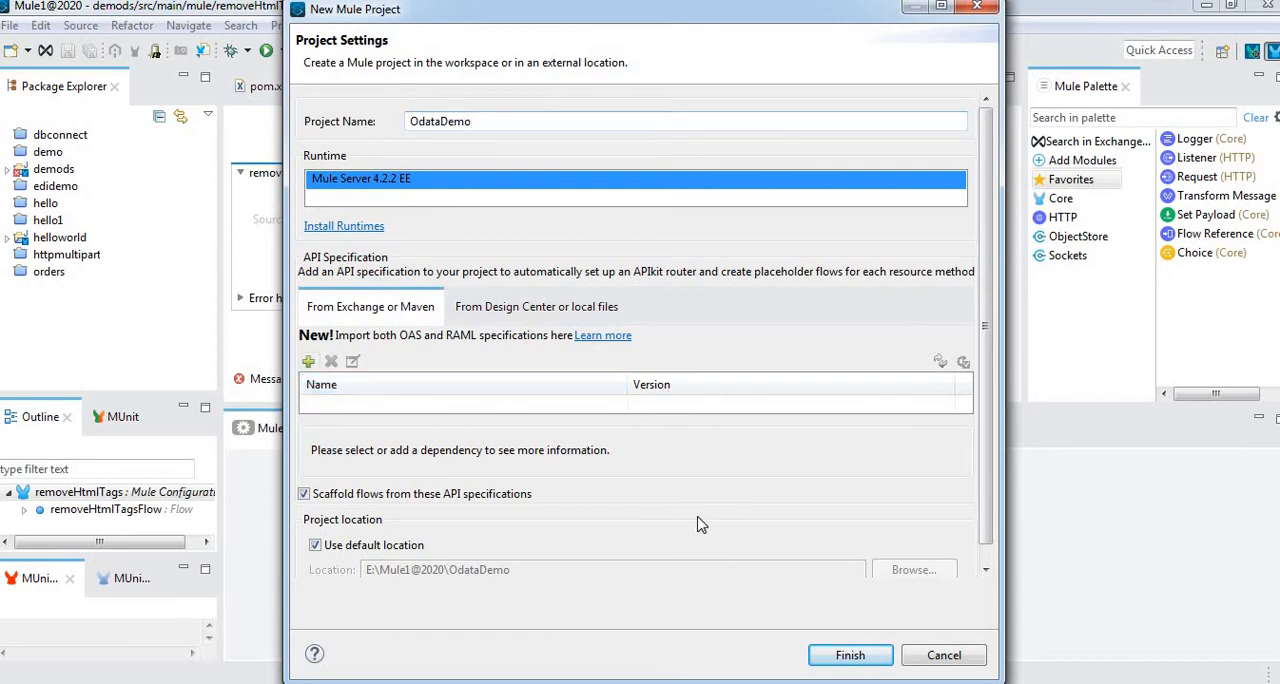
Create the OdataDemo project without an API specification and select the api folder under src/main/resources
{"action": "left_click", "coordinate": [848, 660]}
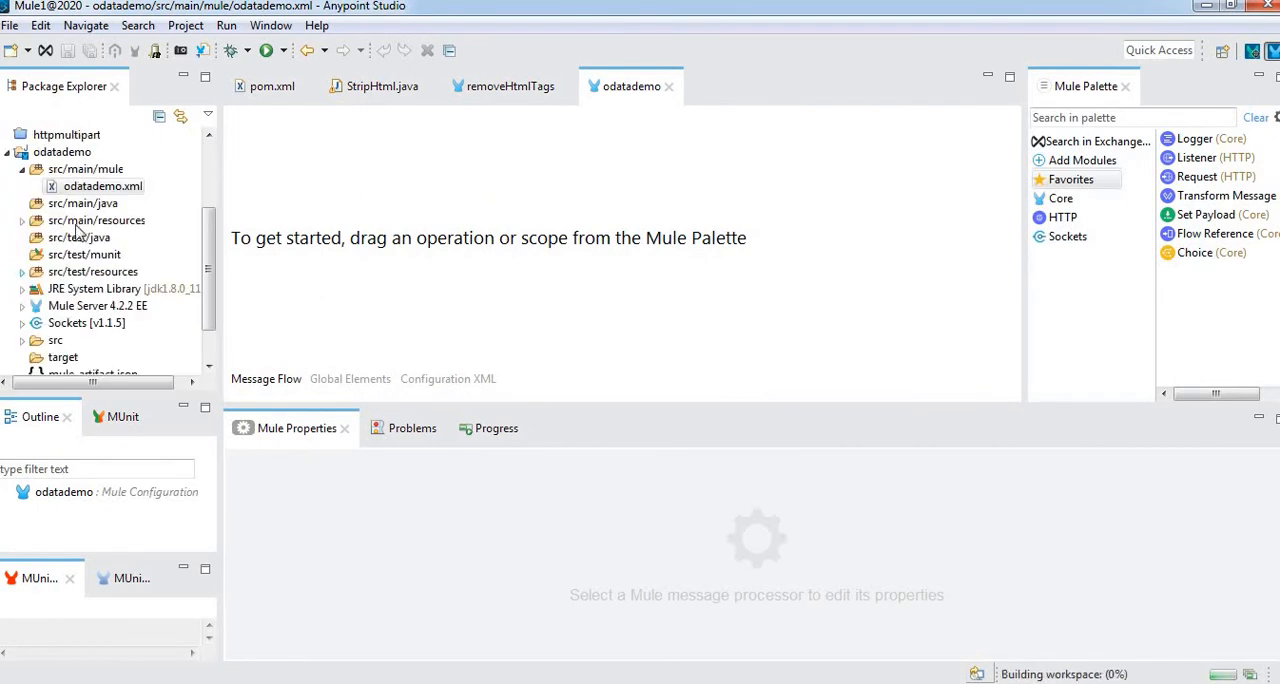
{"action": "left_click", "coordinate": [22, 220]}
{"action": "left_click", "coordinate": [68, 256]}
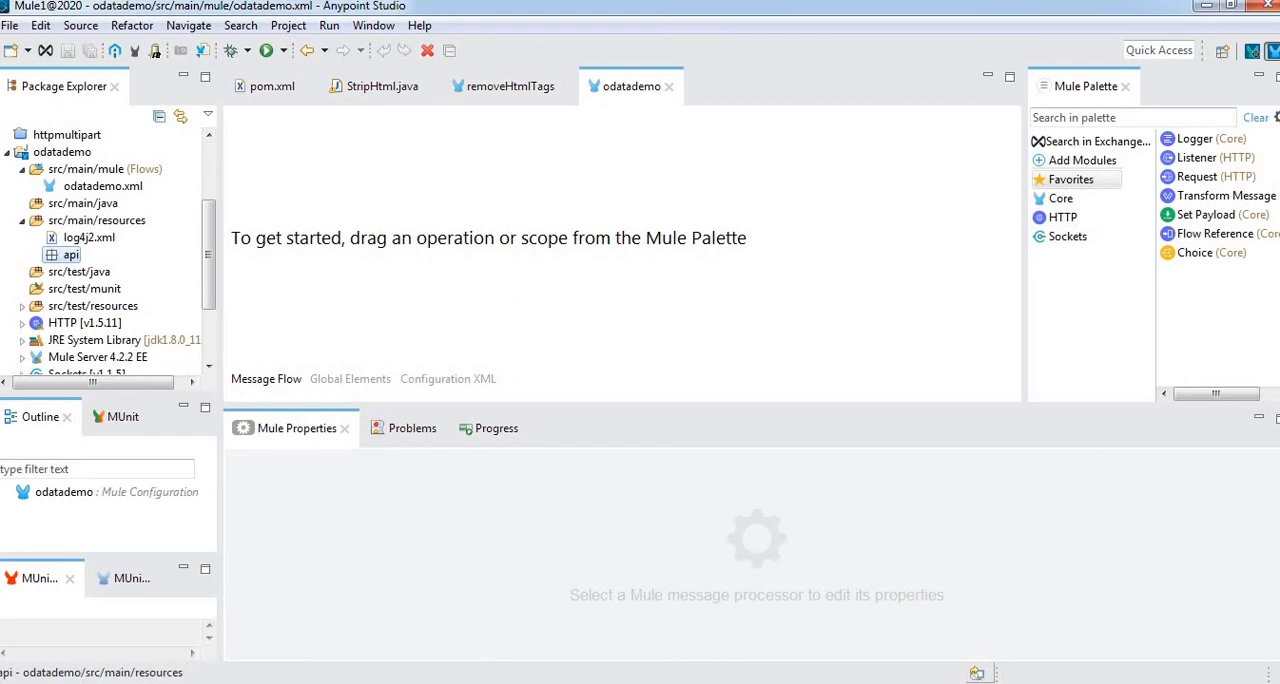
Switch to Notepad++, open the folder containing odata.raml in Explorer and copy the odata.raml file
{"action": "key", "text": "alt+Tab"}
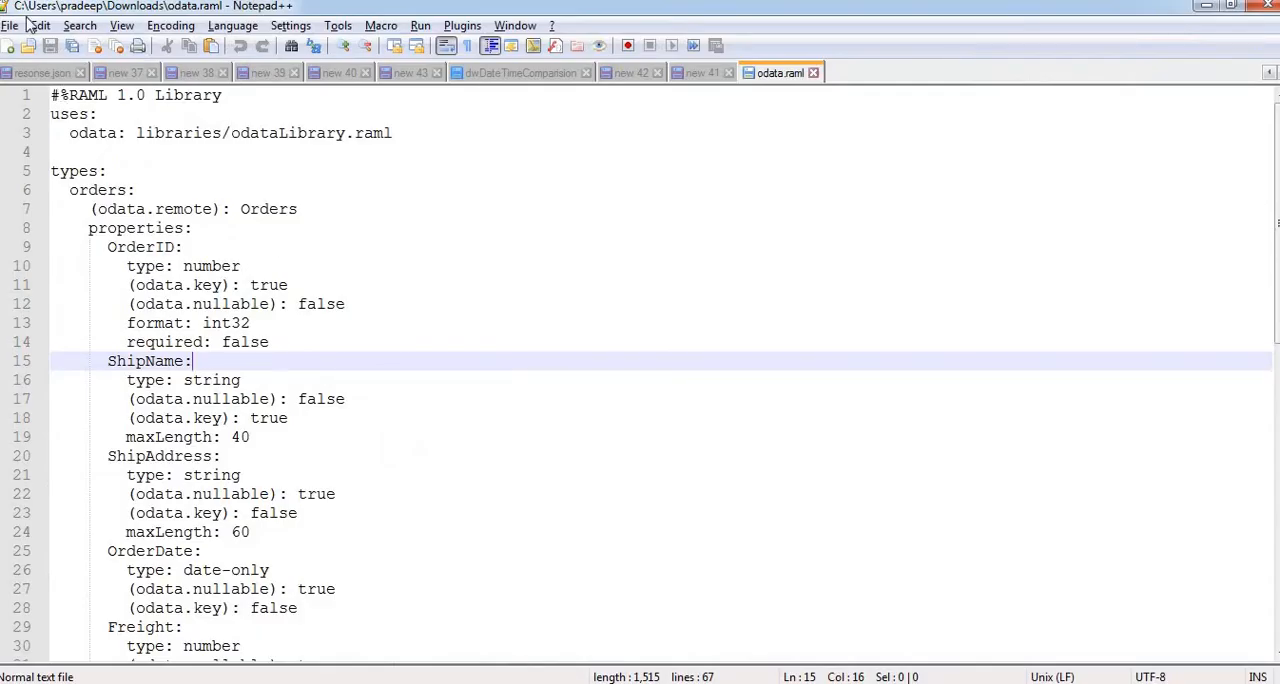
{"action": "left_click", "coordinate": [10, 25]}
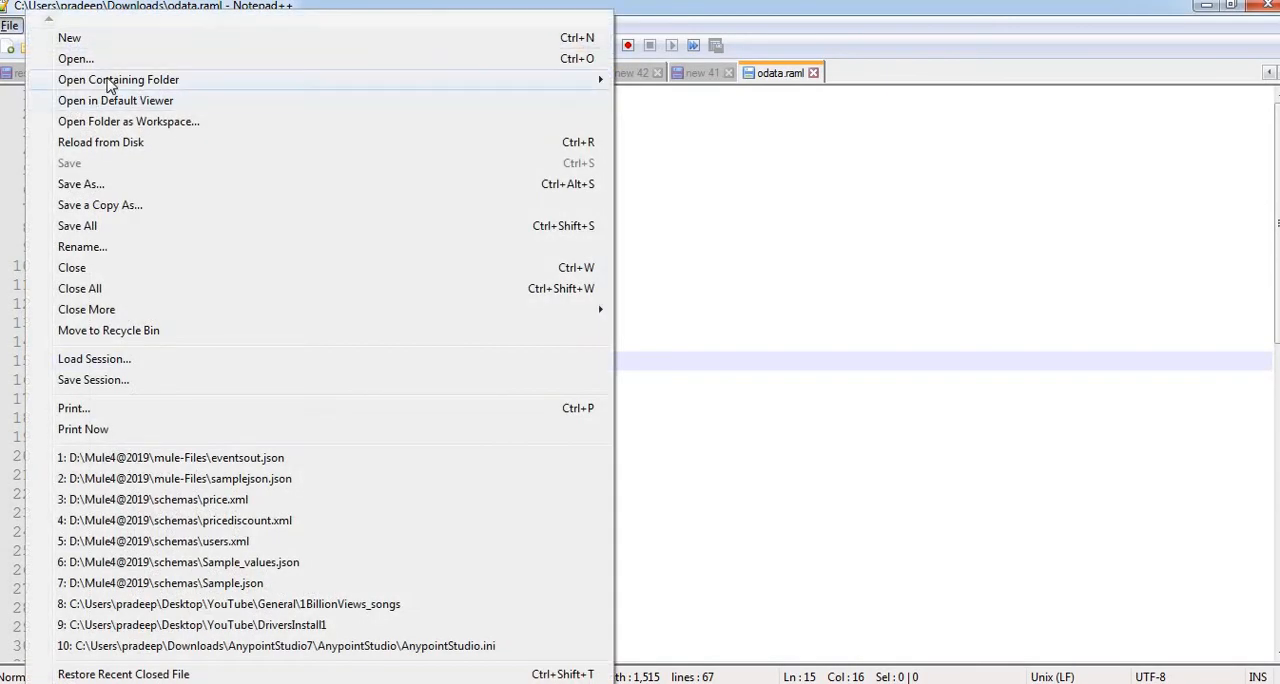
{"action": "mouse_move", "coordinate": [110, 86]}
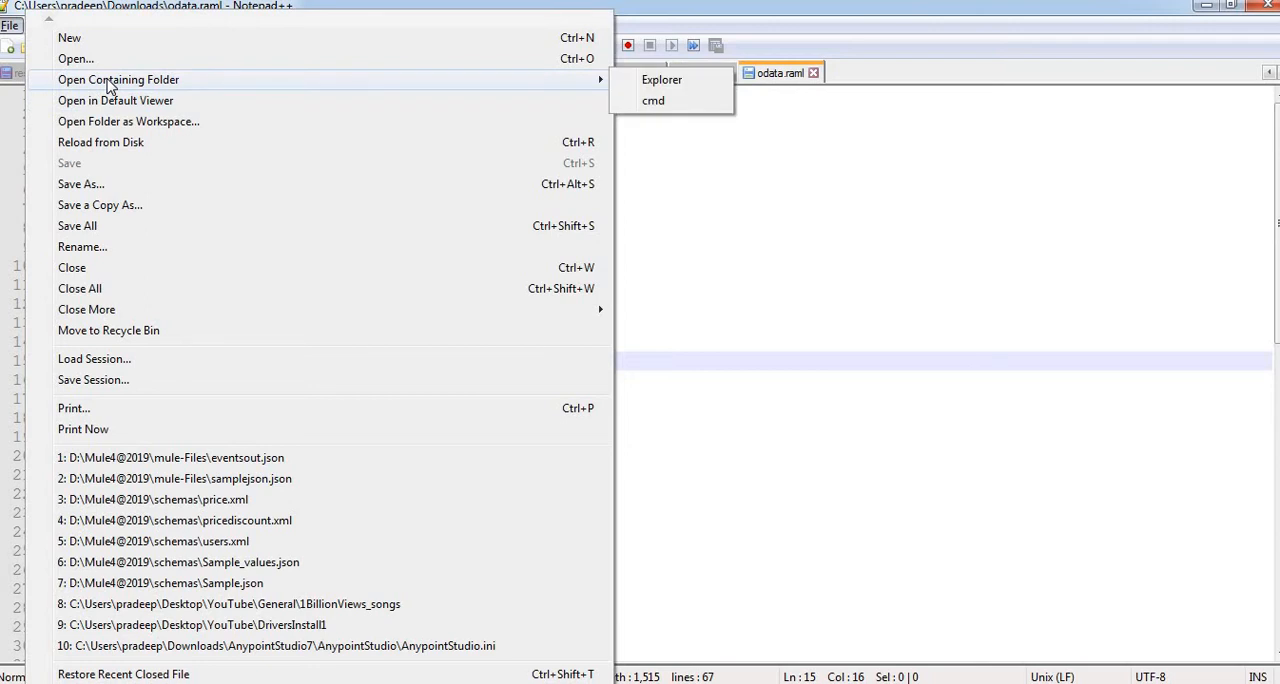
{"action": "key", "text": "Right"}
{"action": "key", "text": "Right"}
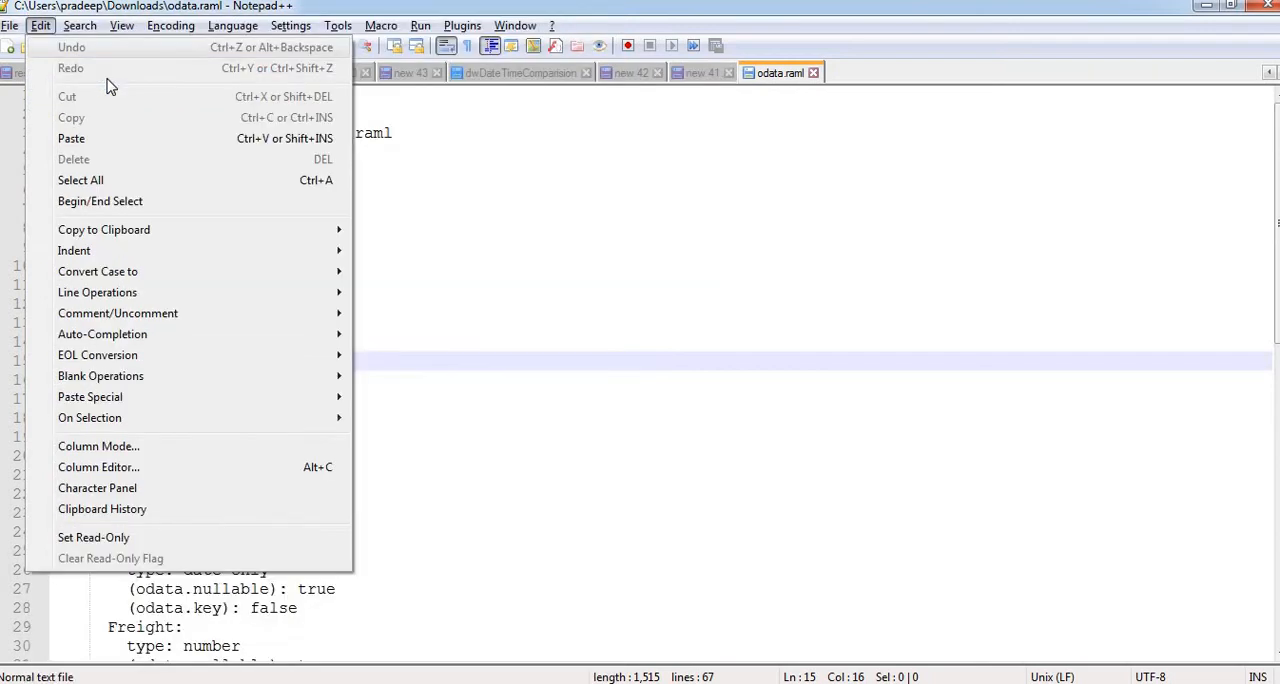
{"action": "key", "text": "Left"}
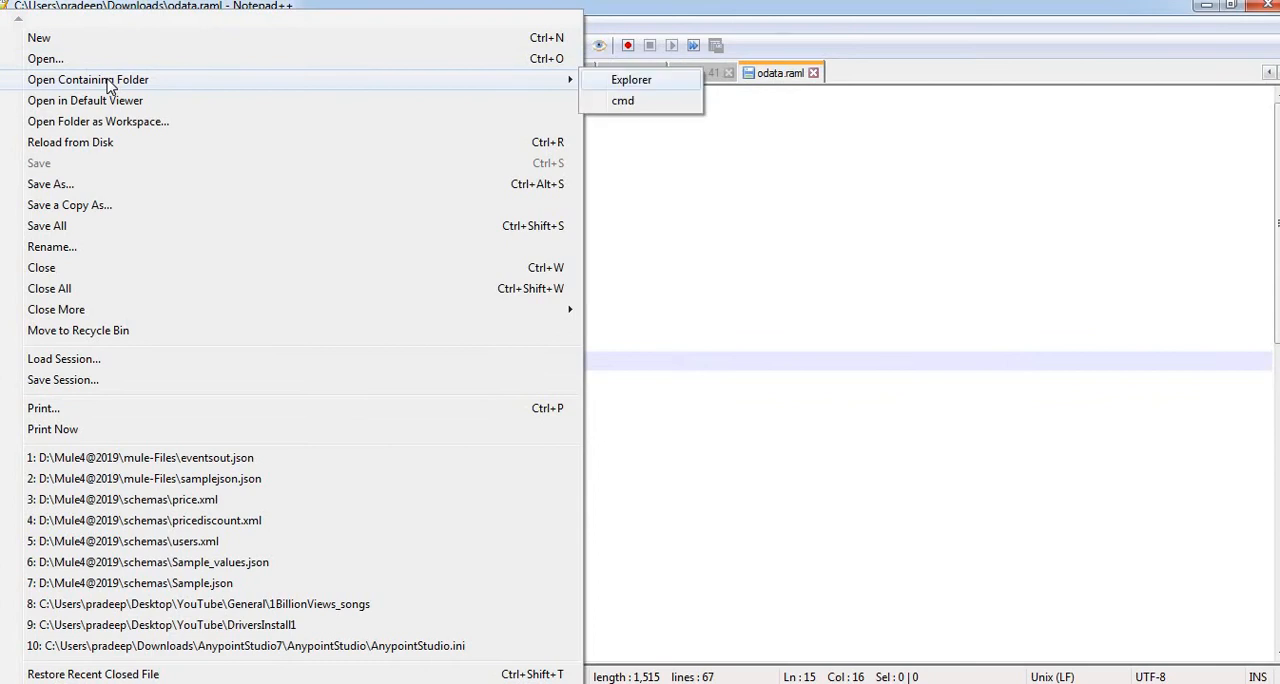
{"action": "key", "text": "Return"}
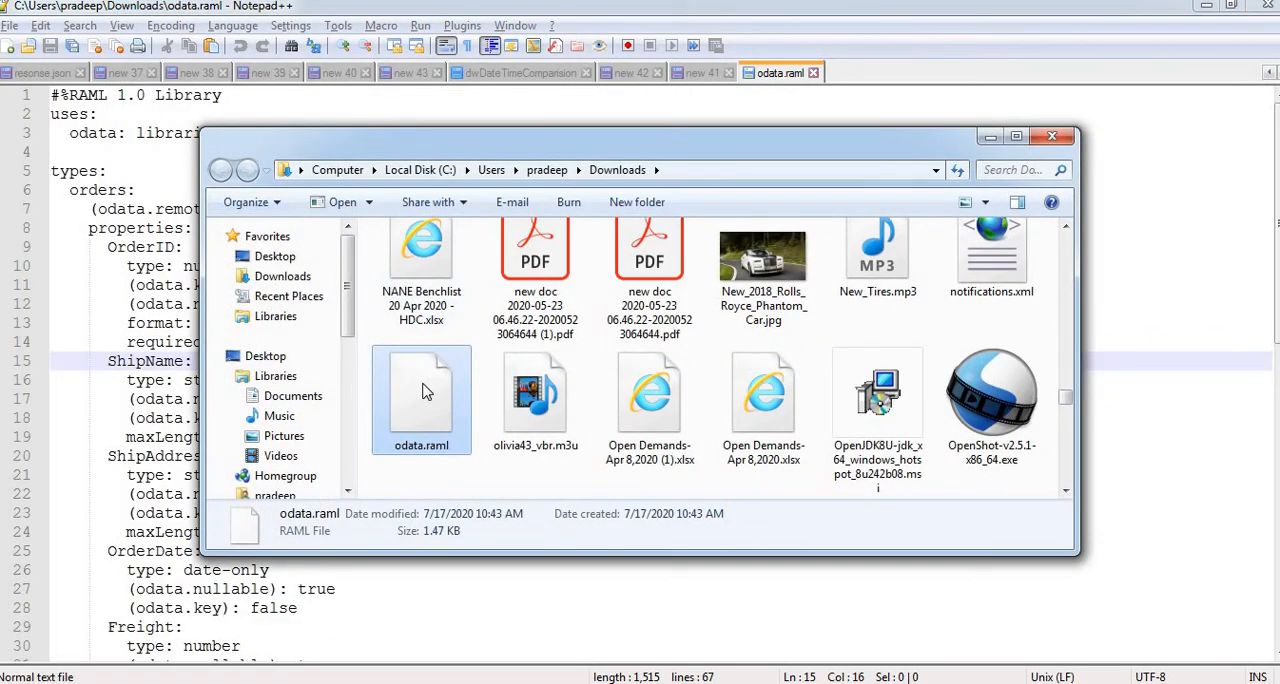
{"action": "right_click", "coordinate": [422, 390]}
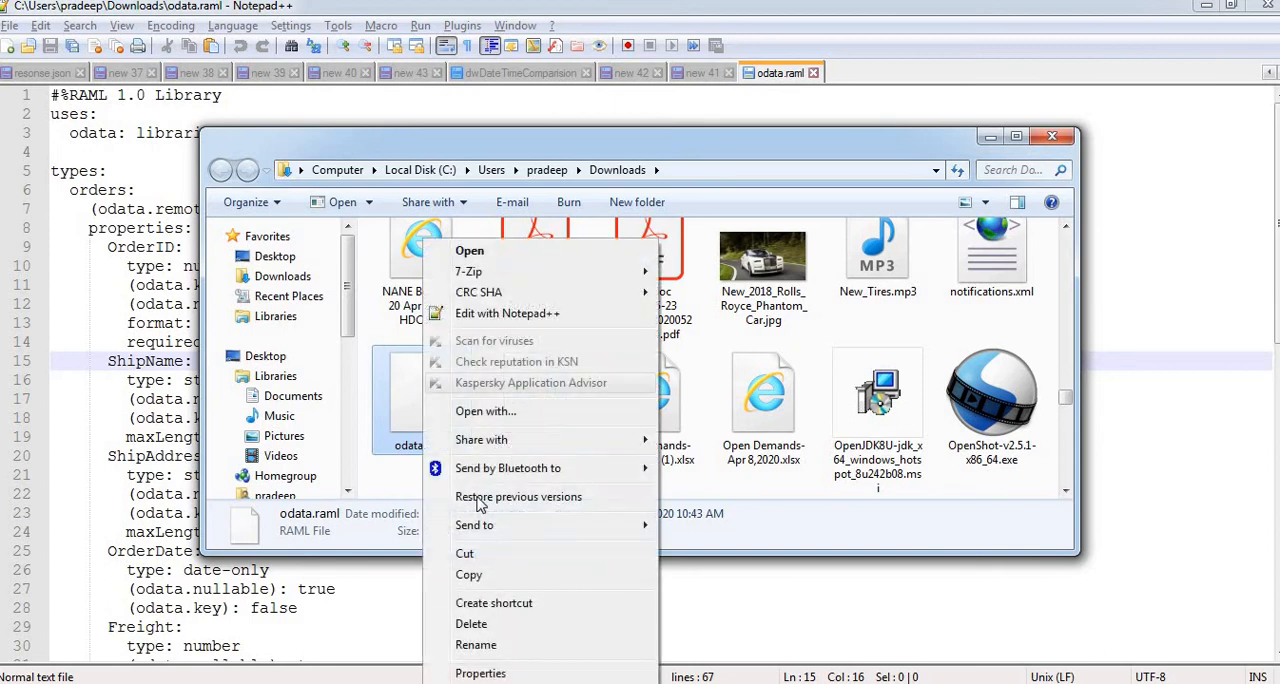
{"action": "left_click", "coordinate": [471, 578]}
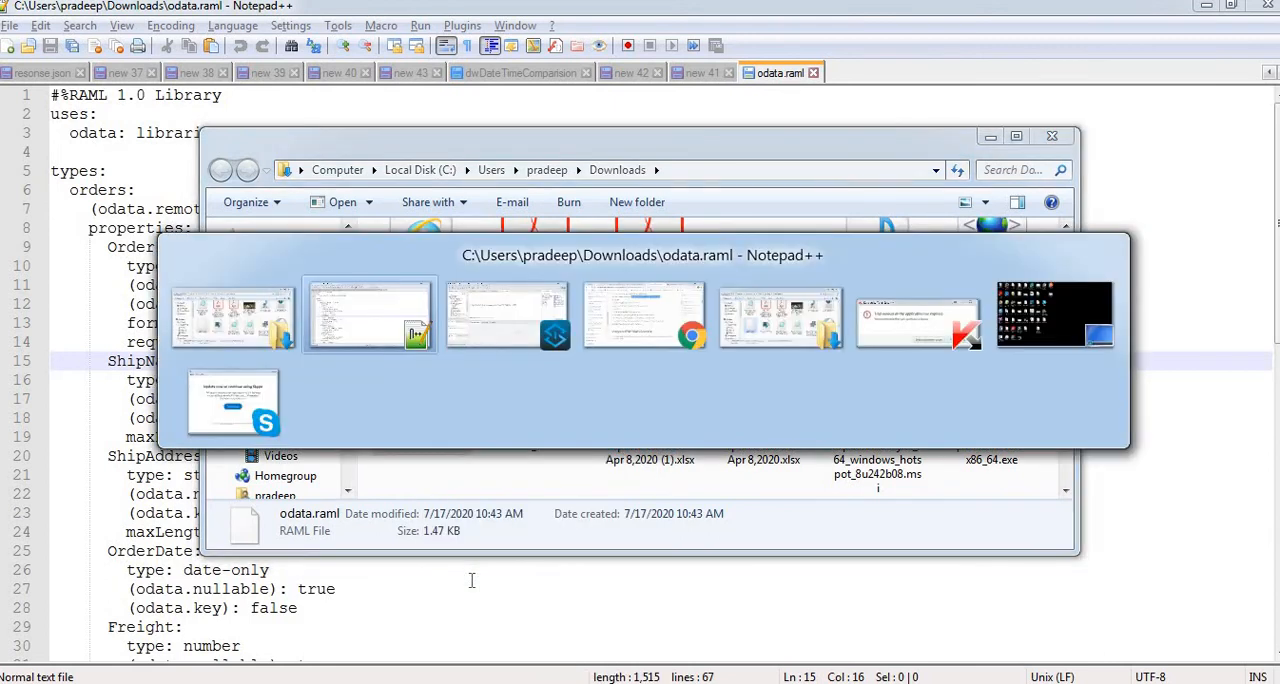
Switch back to Anypoint Studio, paste odata.raml into the src/main/resources api folder and select the file there
{"action": "key", "text": "alt+Tab"}
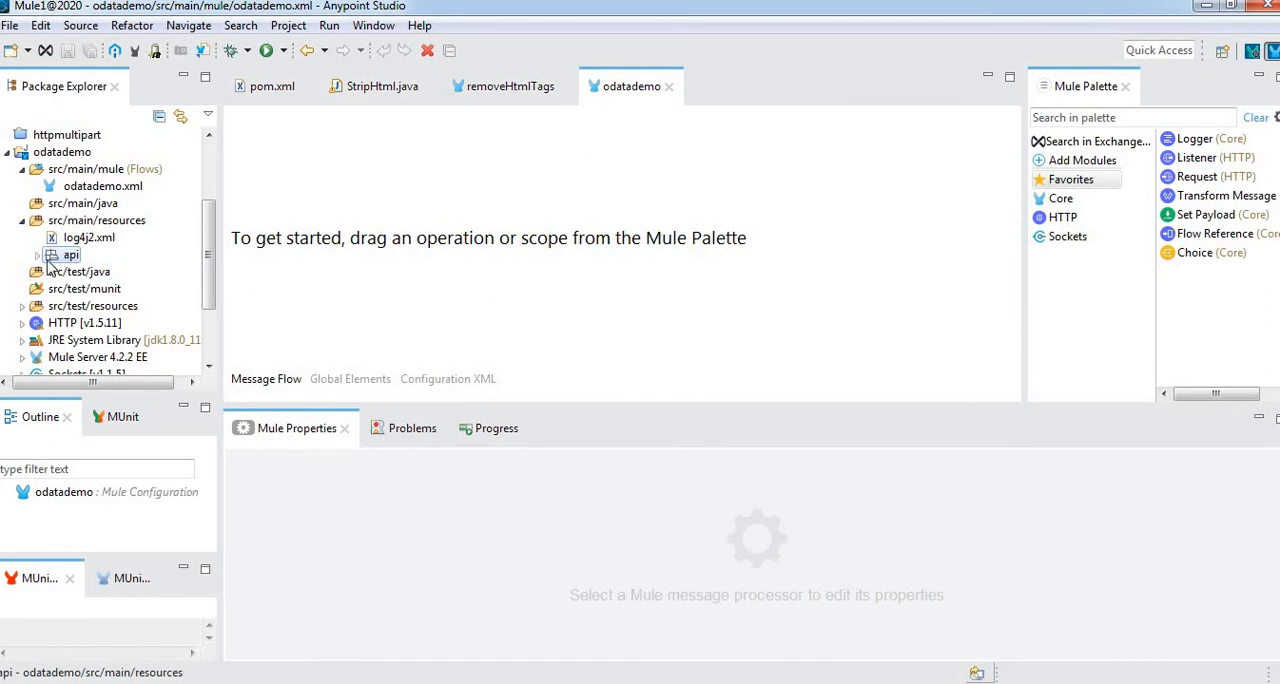
{"action": "left_click", "coordinate": [38, 257]}
{"action": "left_click", "coordinate": [100, 272]}
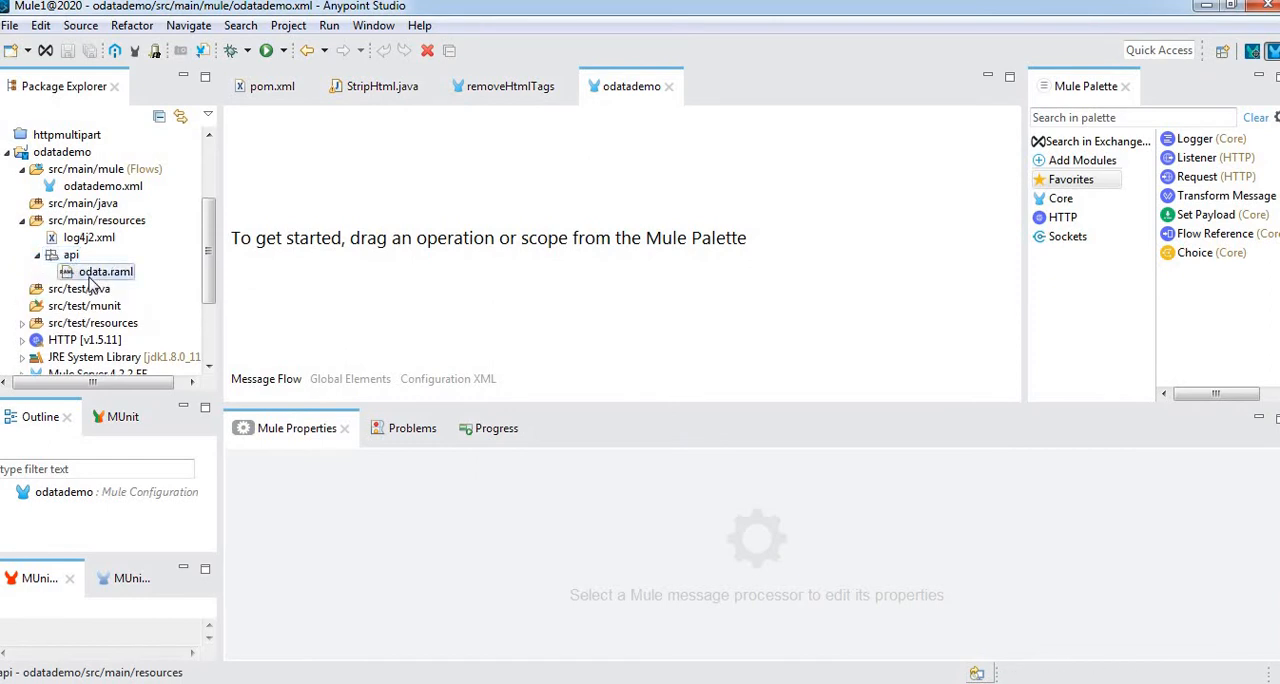
{"action": "right_click", "coordinate": [90, 282]}
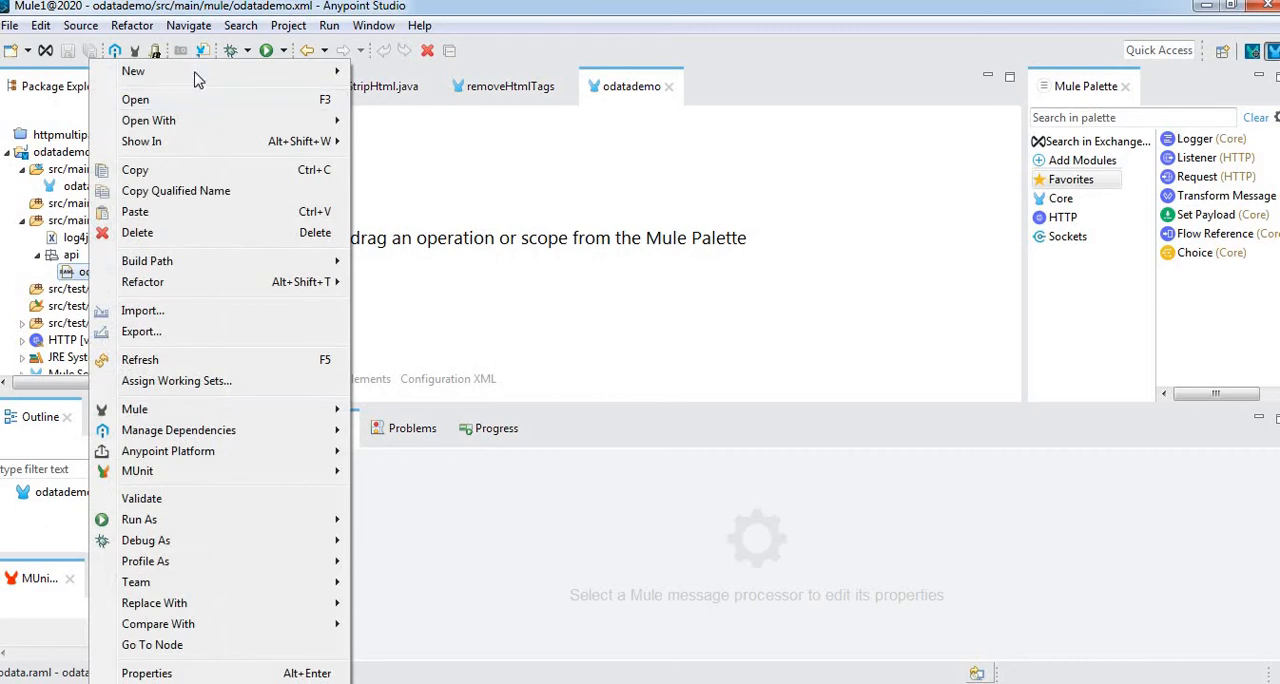
{"action": "mouse_move", "coordinate": [197, 78]}
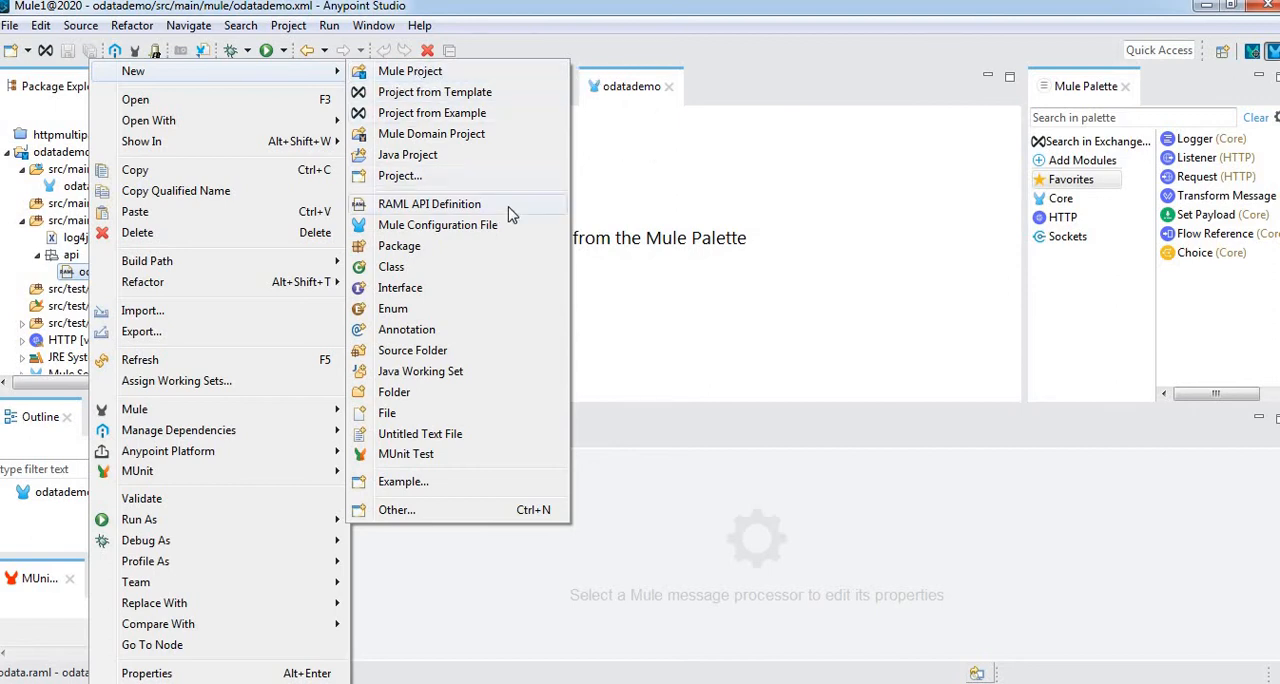
{"action": "left_click", "coordinate": [784, 86]}
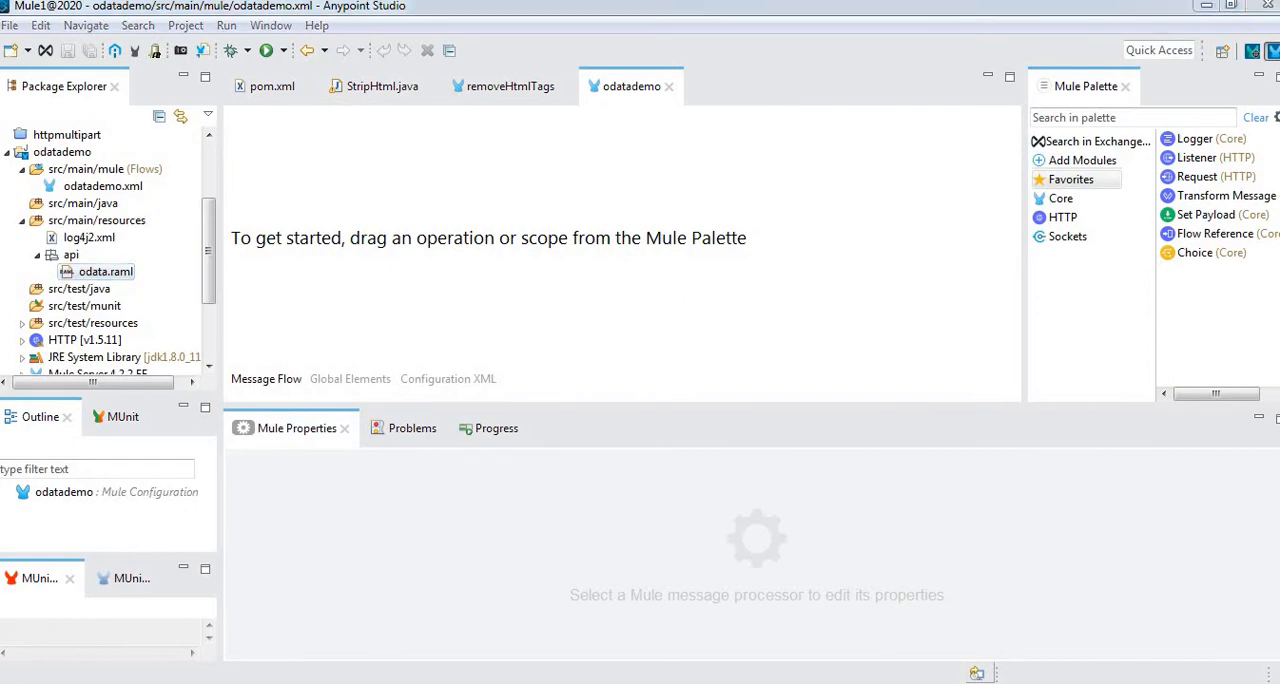
Switch to Chrome and review the procedure for installing the APIKit OData Extension from Anypoint Studio
{"action": "key", "text": "alt+Tab"}
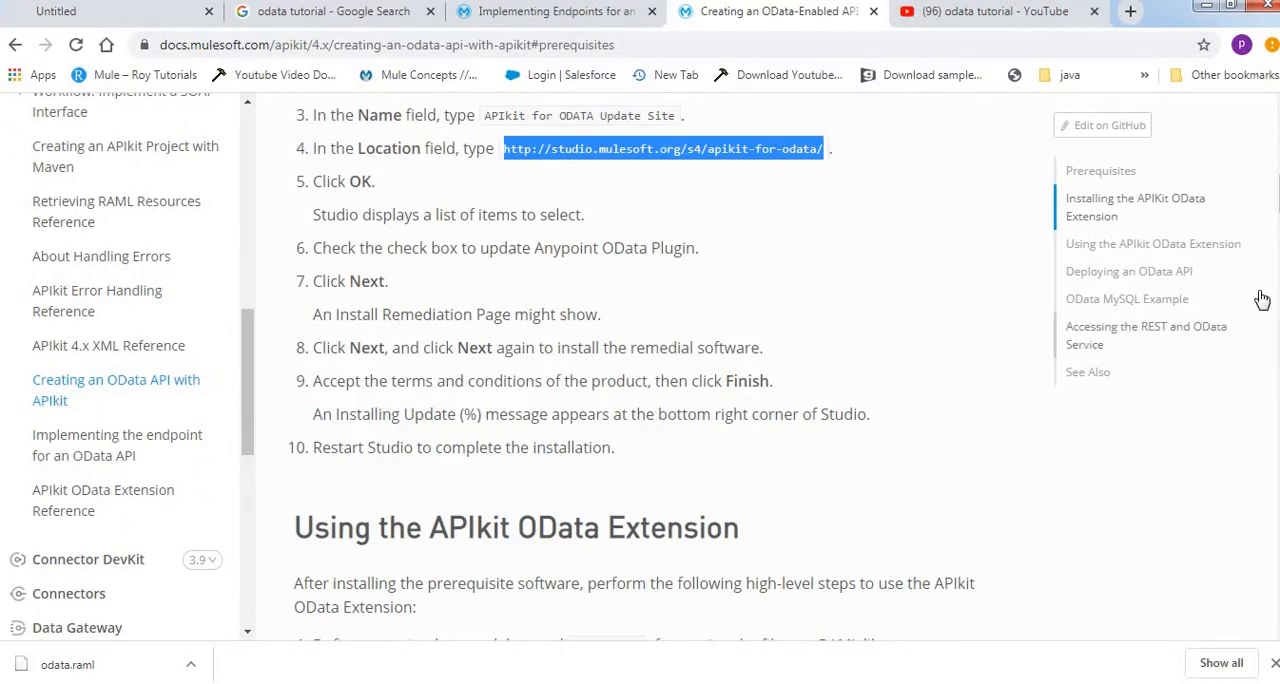
{"action": "scroll", "coordinate": [1265, 300], "scroll_direction": "up", "scroll_amount": 2}
{"action": "mouse_move", "coordinate": [1278, 185]}
{"action": "left_mouse_down"}
{"action": "mouse_move", "coordinate": [1278, 210]}
{"action": "mouse_move", "coordinate": [1278, 186]}
{"action": "left_mouse_up"}
{"action": "left_click_drag", "start_coordinate": [645, 537], "coordinate": [511, 336]}
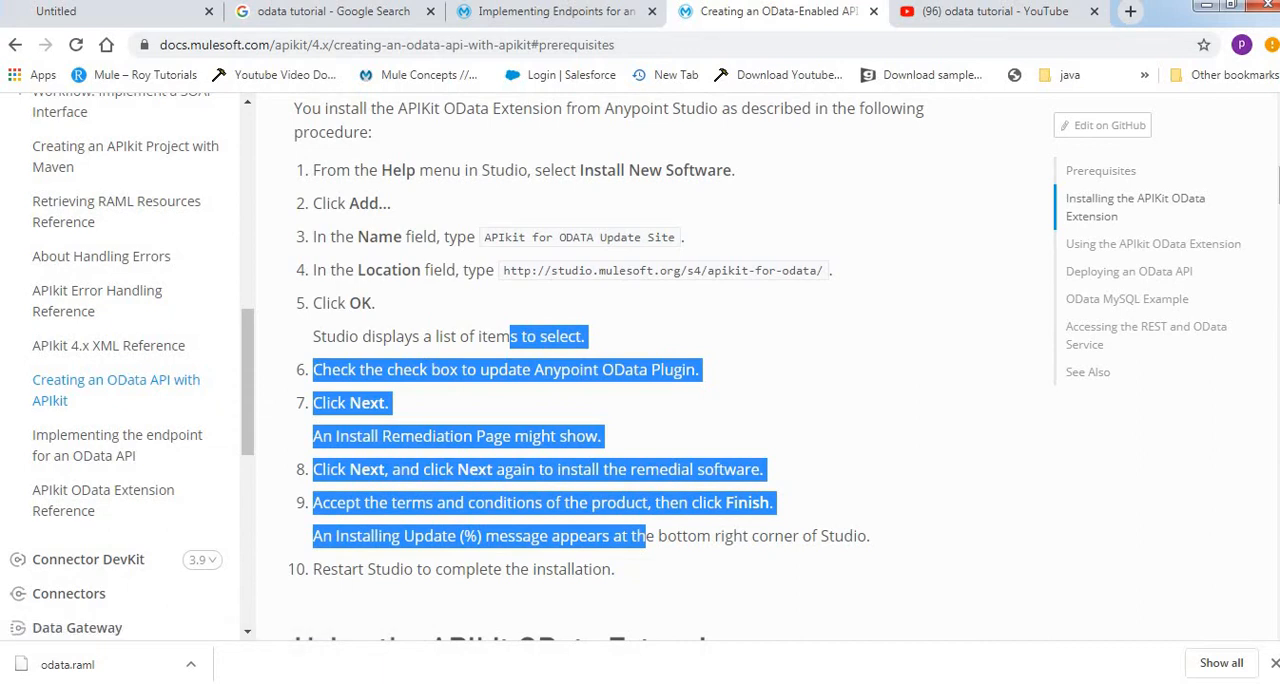
{"action": "key", "text": "alt+Tab"}
Read the Using the APIkit OData Extension steps, focusing on generating the OData API from odata.raml, and dismiss the Kaspersky popup
{"action": "left_click_drag", "start_coordinate": [1279, 186], "coordinate": [1279, 226]}
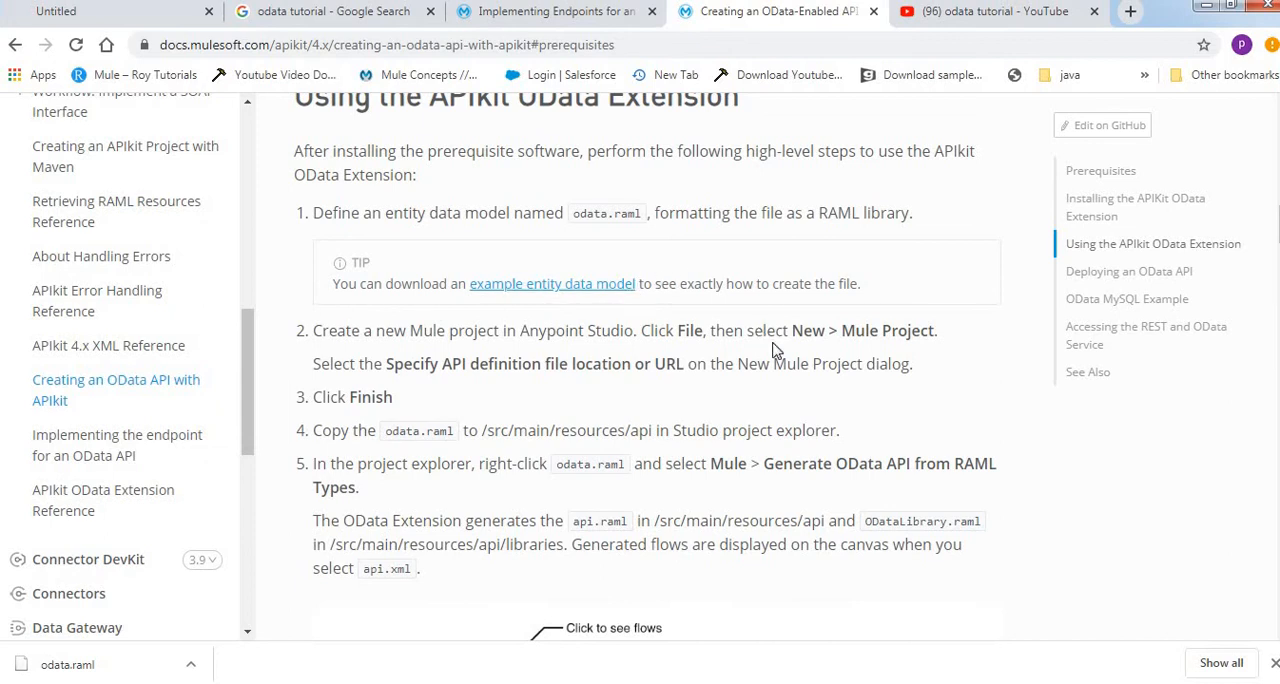
{"action": "scroll", "coordinate": [736, 210], "scroll_direction": "down", "scroll_amount": 2}
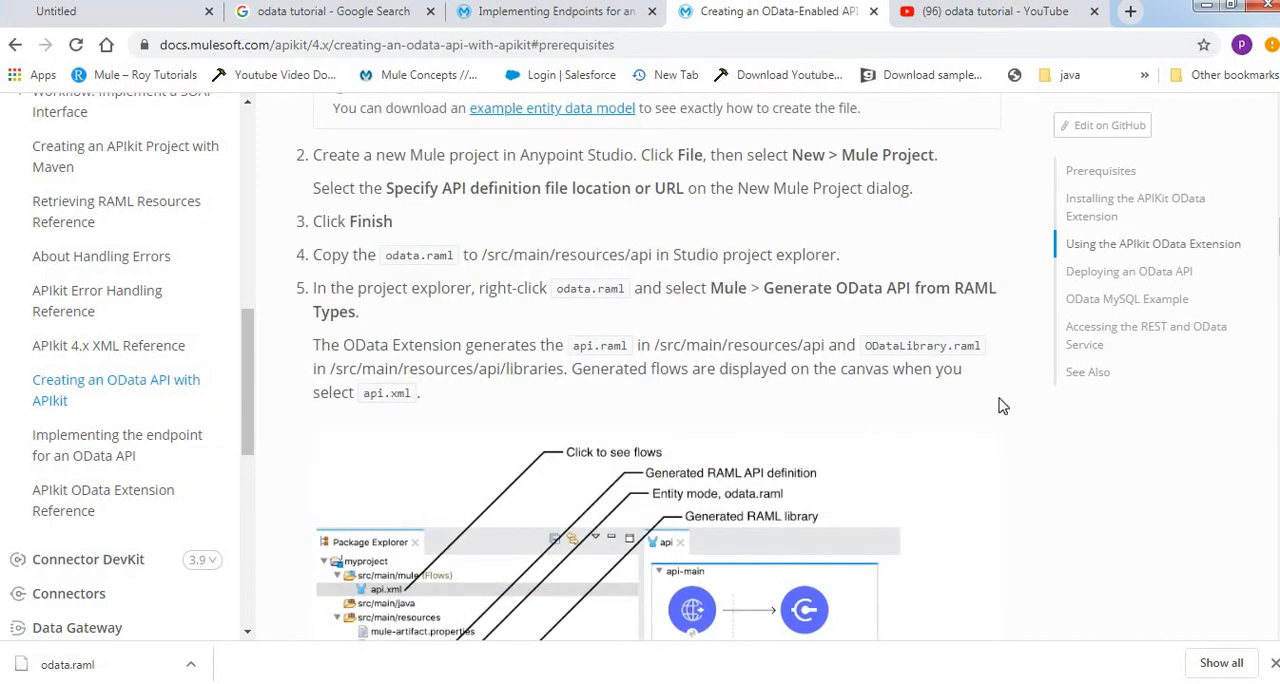
{"action": "scroll", "coordinate": [640, 369], "scroll_direction": "up", "scroll_amount": 1}
{"action": "scroll", "coordinate": [1000, 278], "scroll_direction": "down", "scroll_amount": 2}
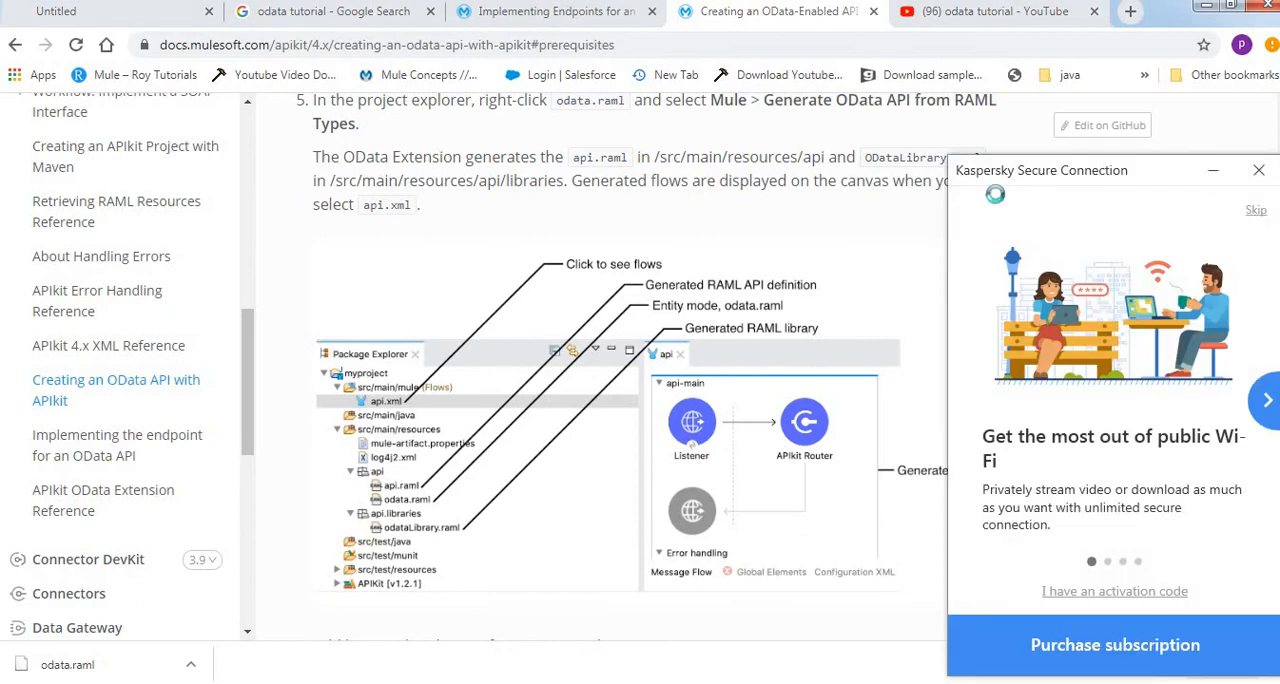
{"action": "left_click", "coordinate": [1260, 175]}
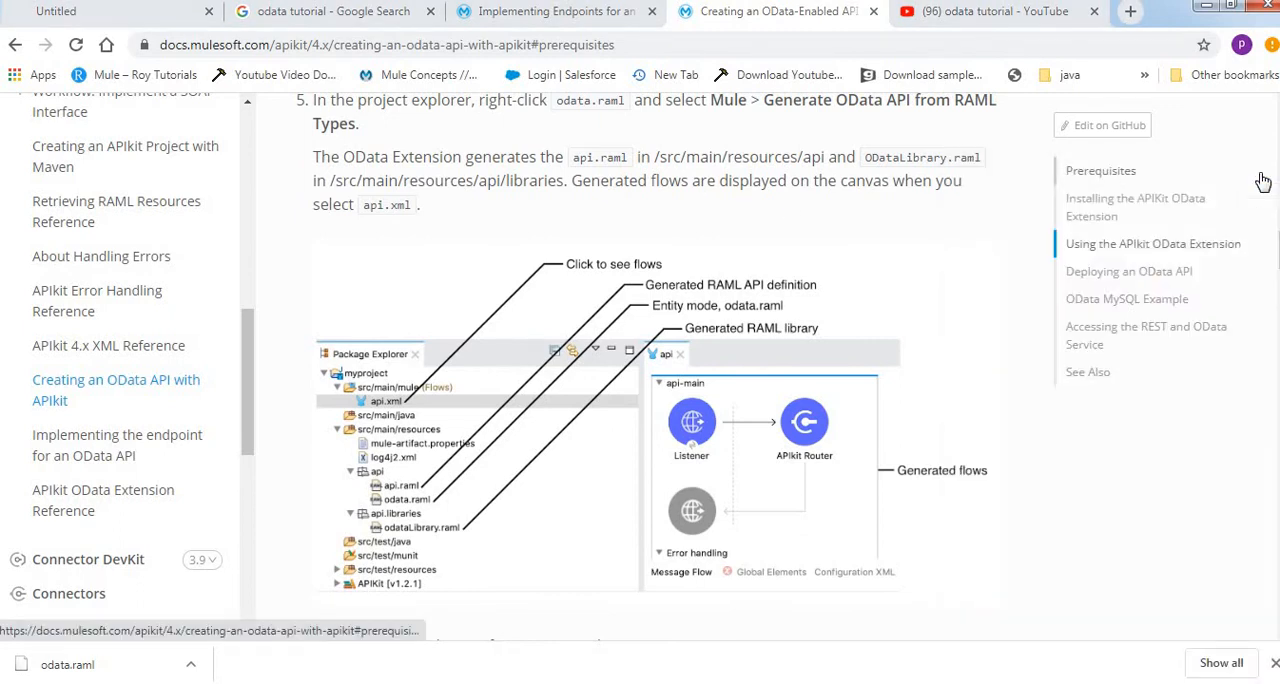
{"action": "scroll", "coordinate": [1260, 180], "scroll_direction": "up", "scroll_amount": 1}
{"action": "scroll", "coordinate": [647, 370], "scroll_direction": "down", "scroll_amount": 3}
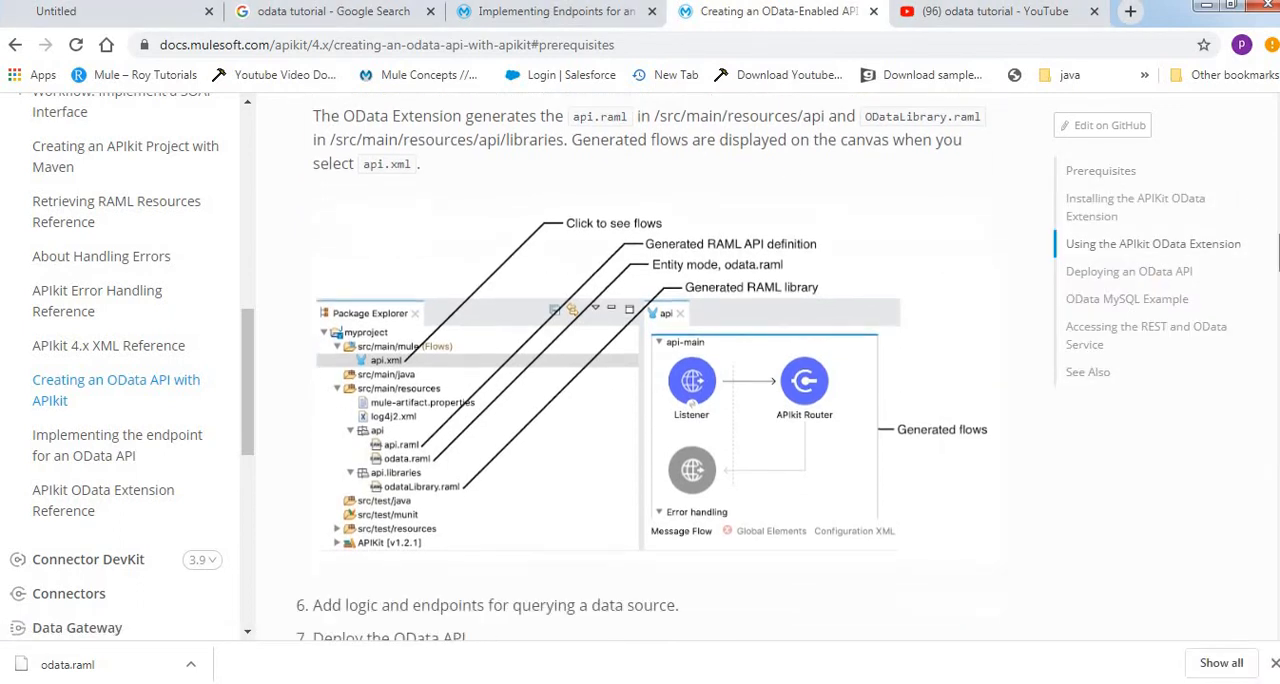
{"action": "scroll", "coordinate": [647, 370], "scroll_direction": "up", "scroll_amount": 5}
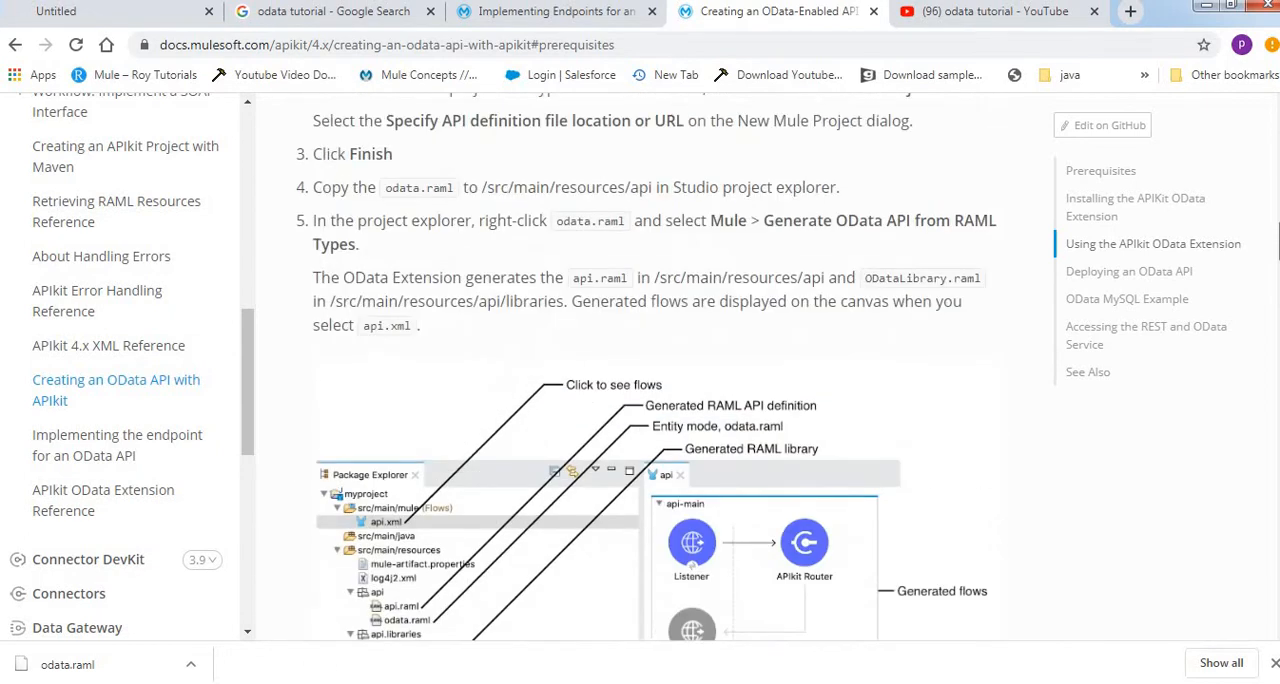
{"action": "scroll", "coordinate": [1111, 194], "scroll_direction": "down", "scroll_amount": 1}
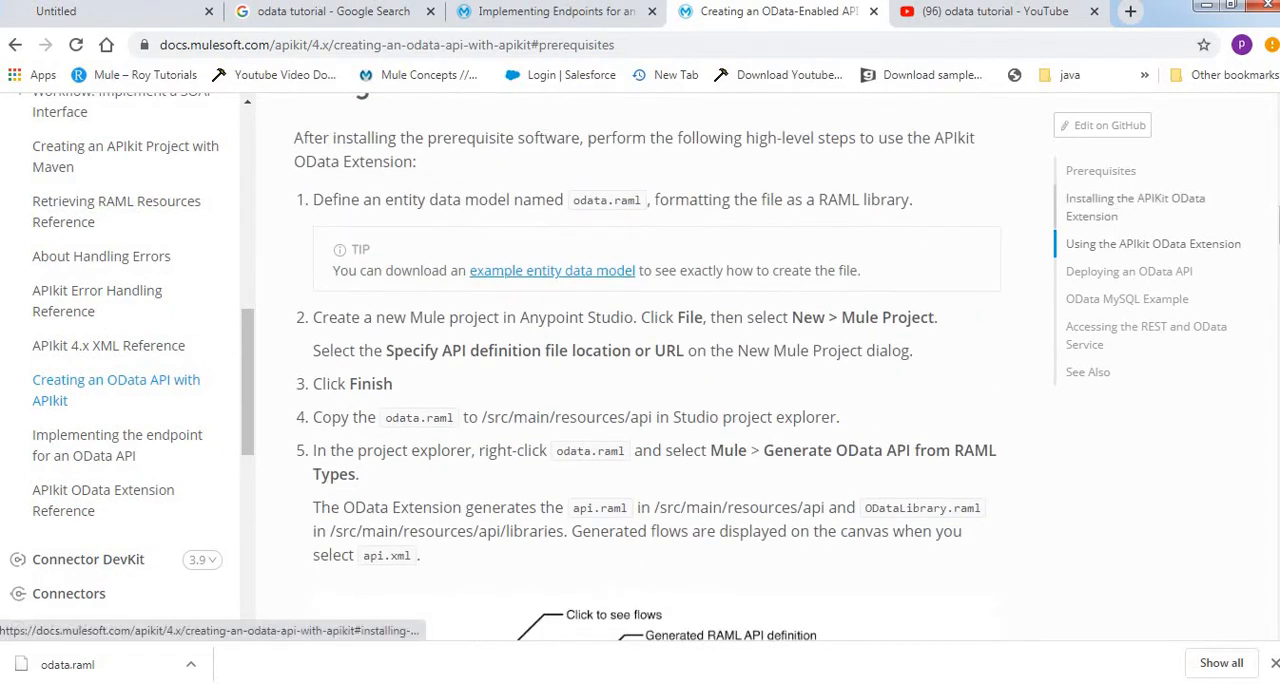
{"action": "scroll", "coordinate": [880, 274], "scroll_direction": "down", "scroll_amount": 2}
{"action": "scroll", "coordinate": [880, 274], "scroll_direction": "up", "scroll_amount": 3}
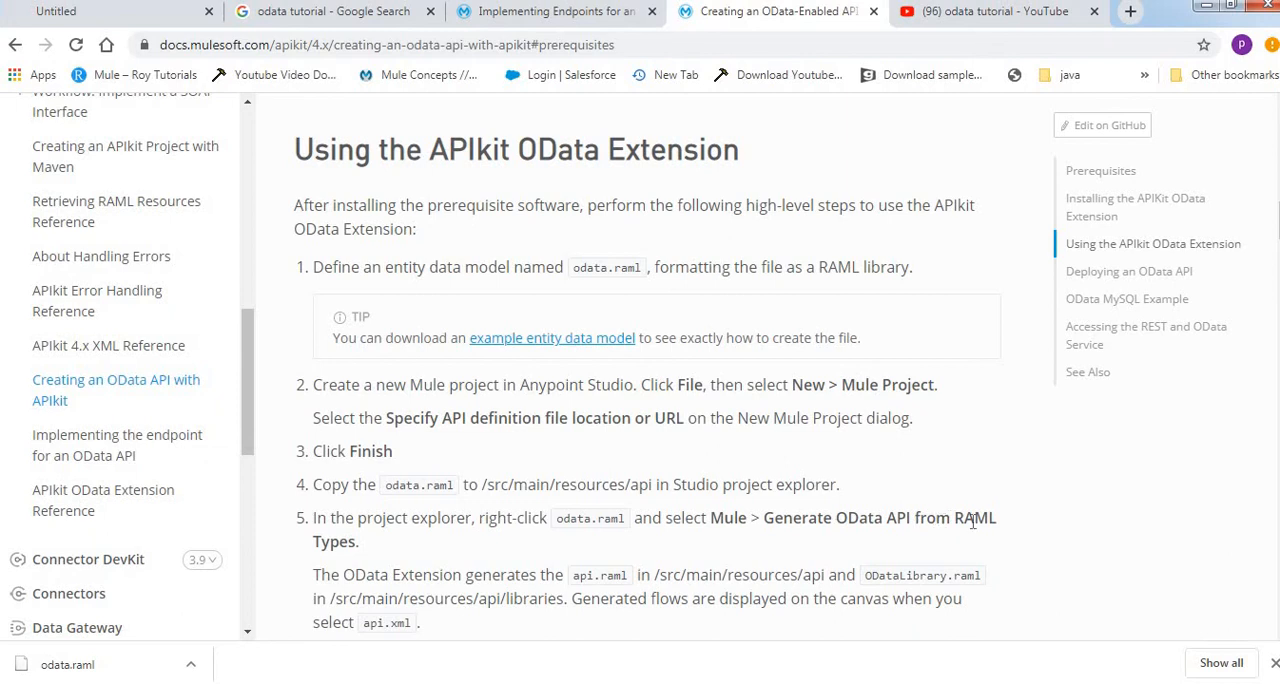
{"action": "left_click_drag", "start_coordinate": [990, 518], "coordinate": [776, 518]}
Switch to Anypoint Studio and run Generate OData API from RAML Types on the project's odata.raml
{"action": "key", "text": "alt+Tab"}
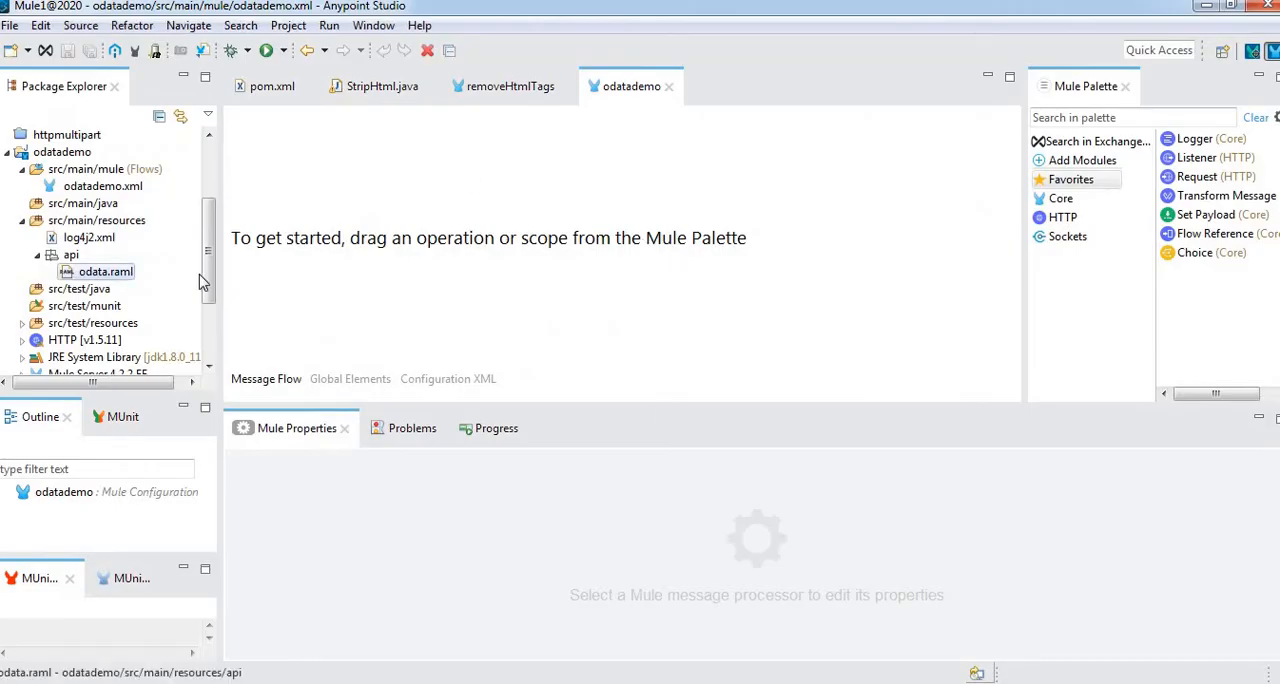
{"action": "right_click", "coordinate": [119, 279]}
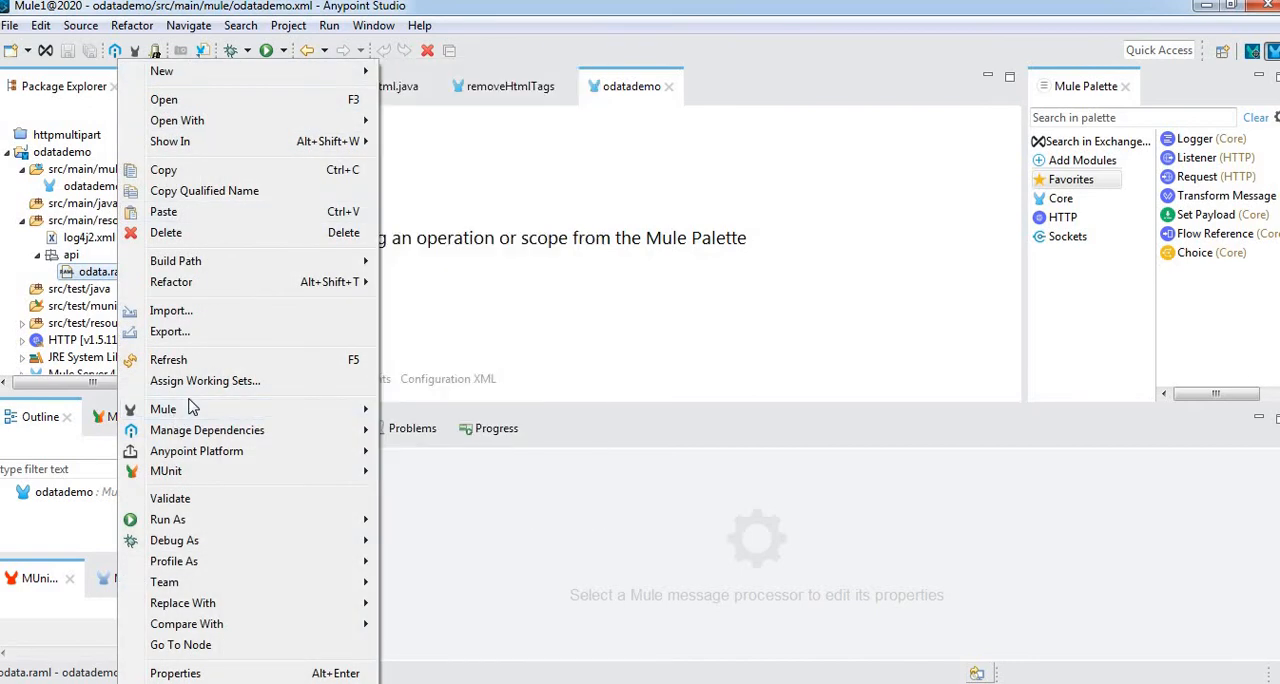
{"action": "mouse_move", "coordinate": [207, 416]}
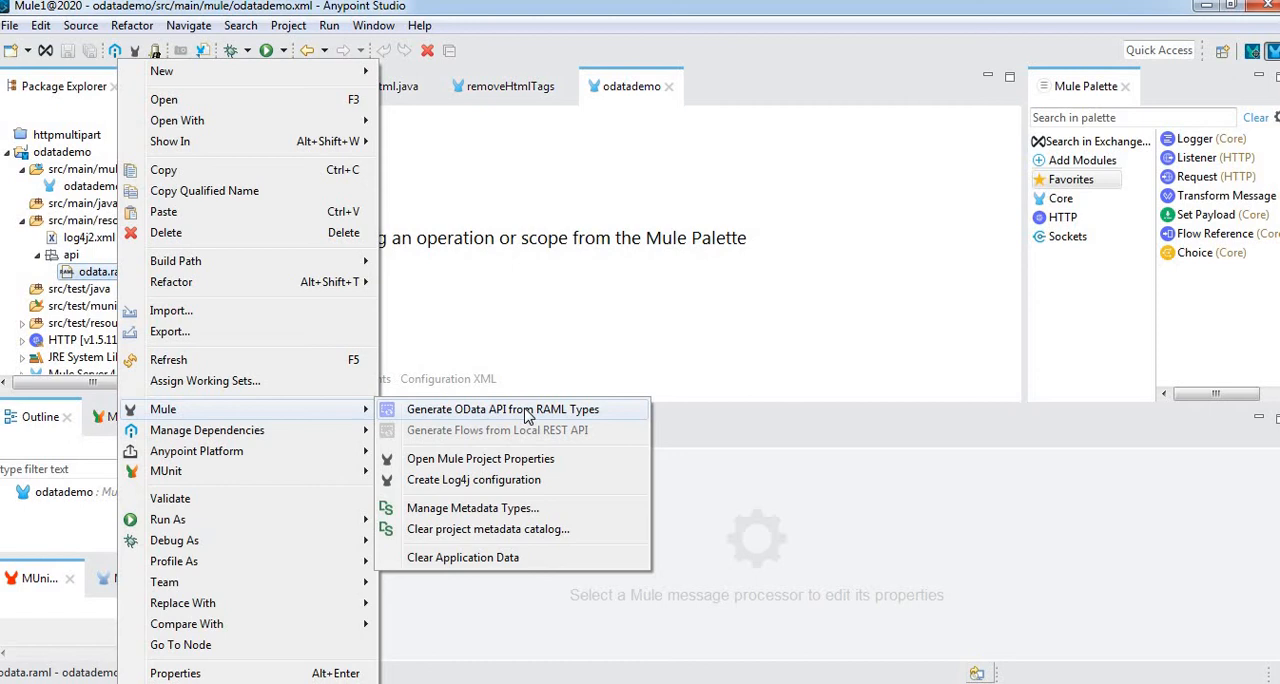
{"action": "left_click", "coordinate": [527, 412]}
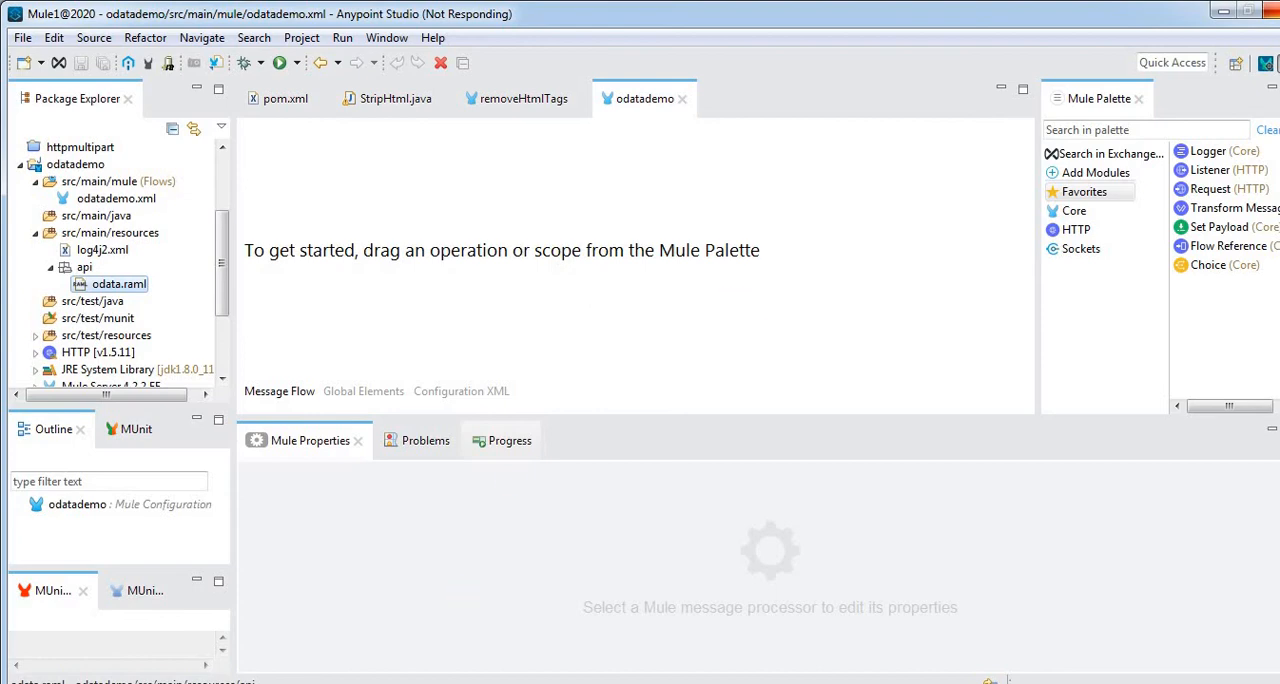
Switch to Chrome and read which files and flows the OData Extension generates from odata.raml
{"action": "key", "text": "alt+Tab"}
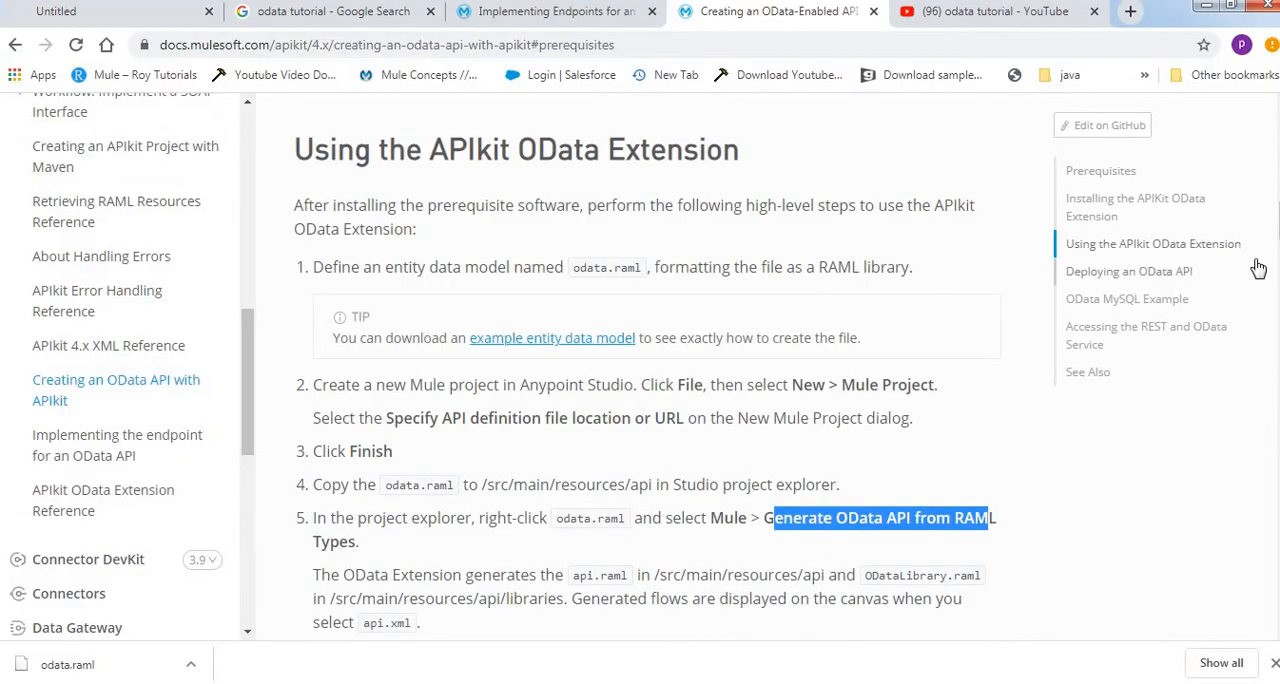
{"action": "scroll", "coordinate": [648, 367], "scroll_direction": "down", "scroll_amount": 3}
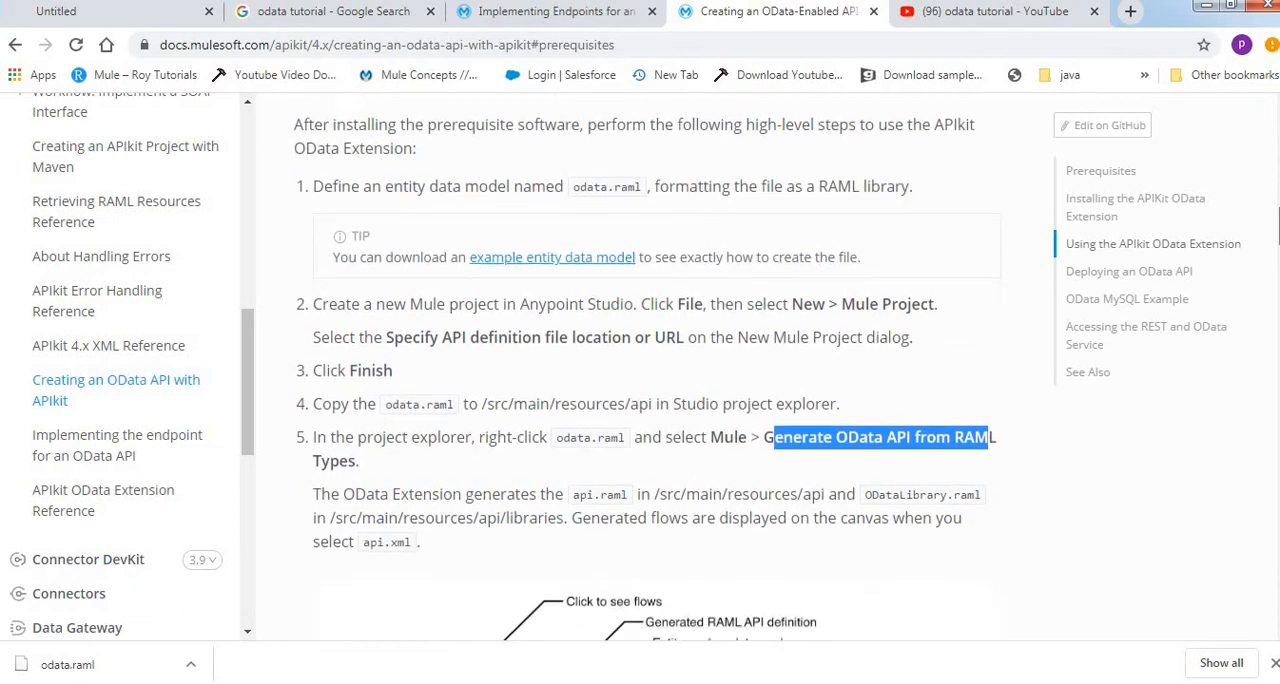
{"action": "scroll", "coordinate": [963, 252], "scroll_direction": "down", "scroll_amount": 1}
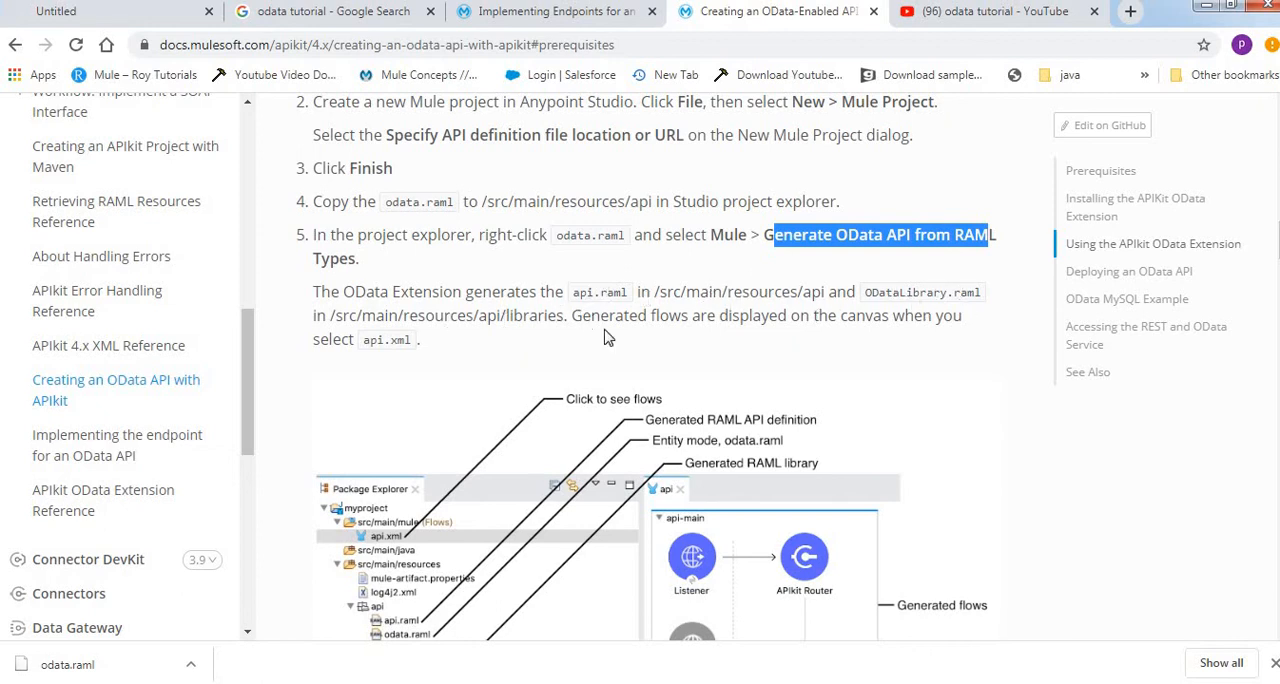
Switch to Anypoint Studio, expand the api.libraries package in the odatademo project, and return to the documentation in Chrome to compare
{"action": "key", "text": "alt+Tab"}
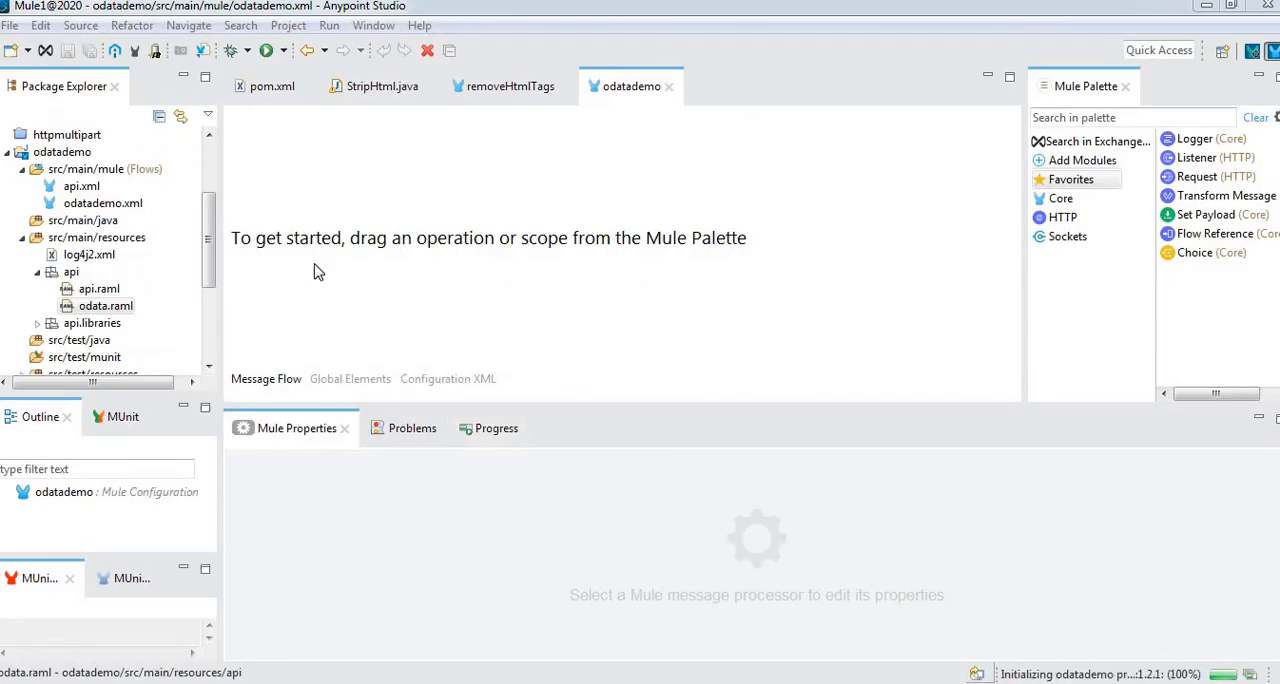
{"action": "left_click", "coordinate": [37, 323]}
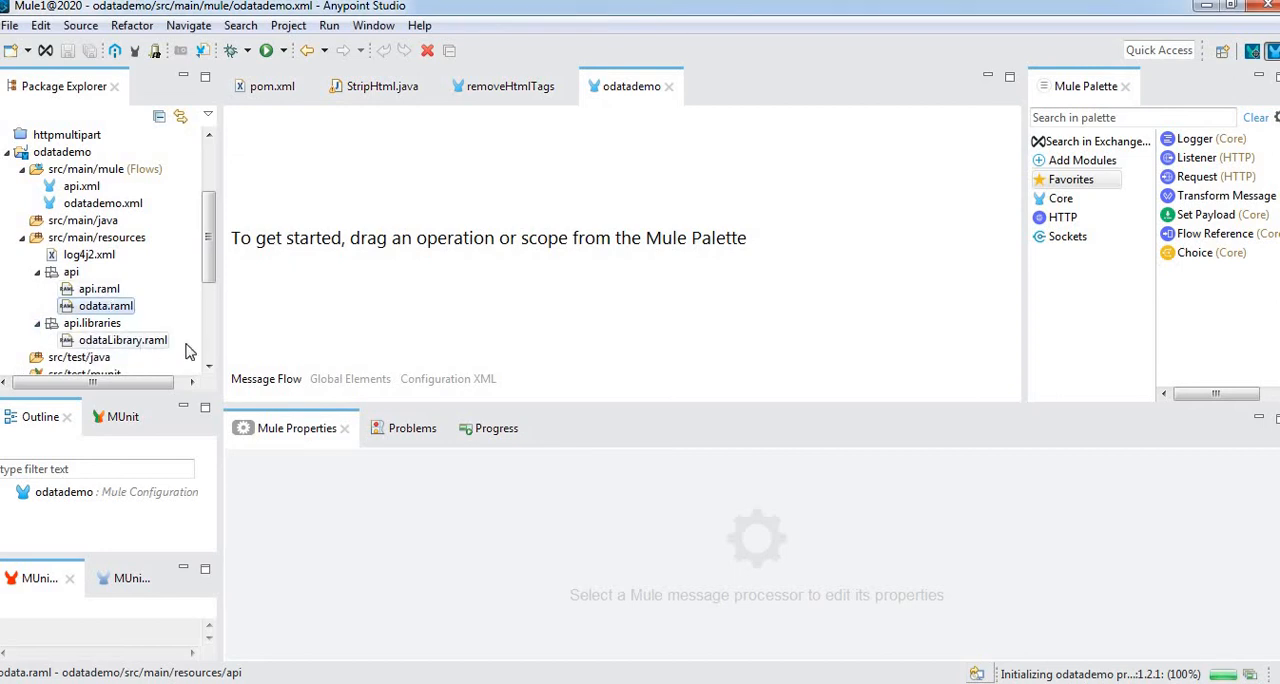
{"action": "key", "text": "alt+Tab"}
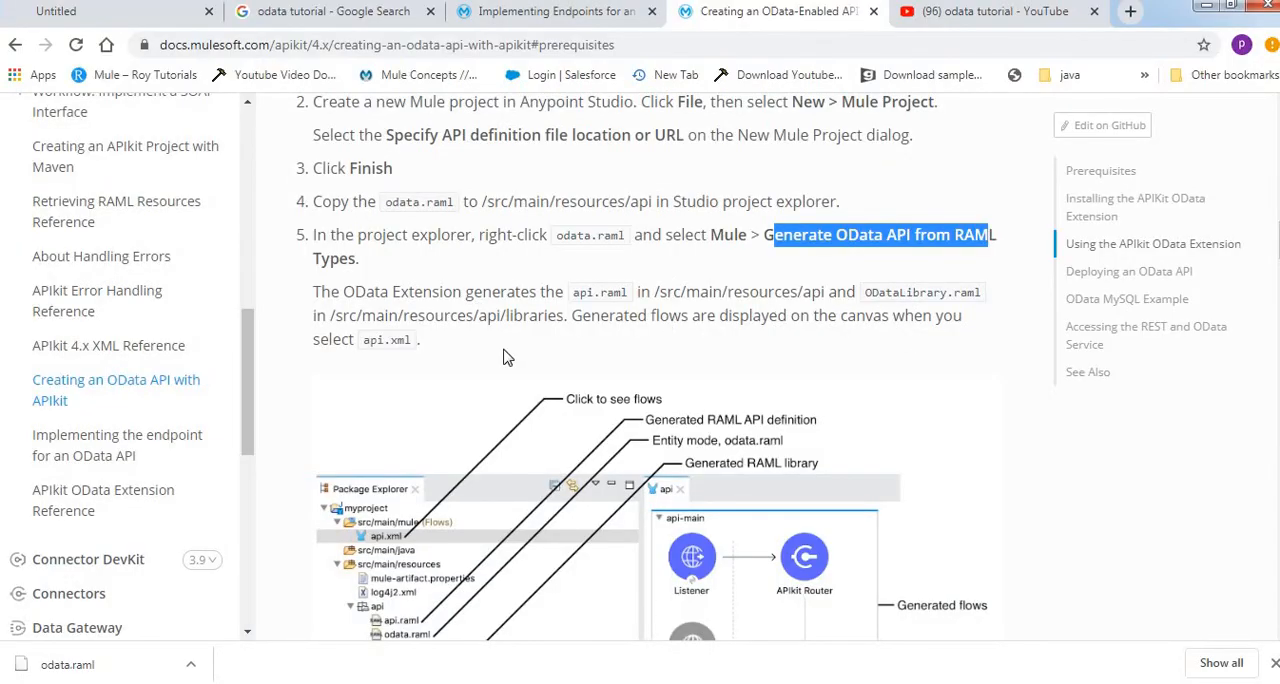
Switch back to Anypoint Studio, open the generated api.raml and examine its customers and orders resources
{"action": "key", "text": "alt+Tab"}
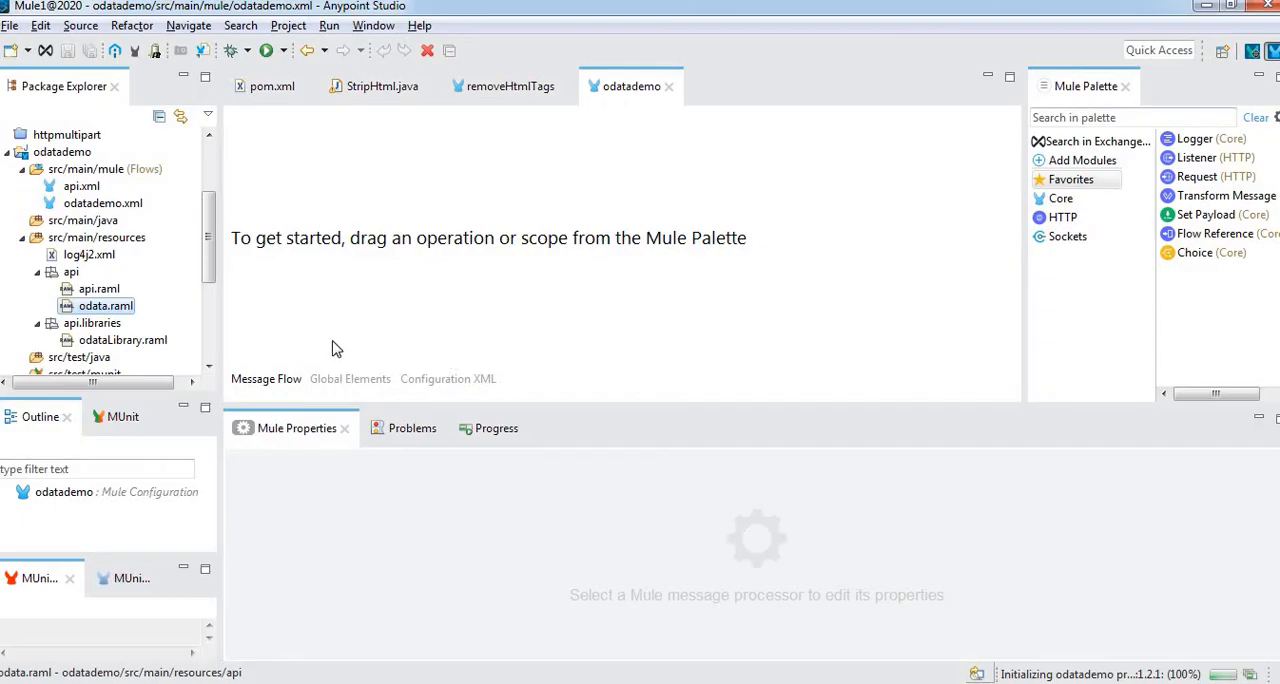
{"action": "double_click", "coordinate": [83, 288]}
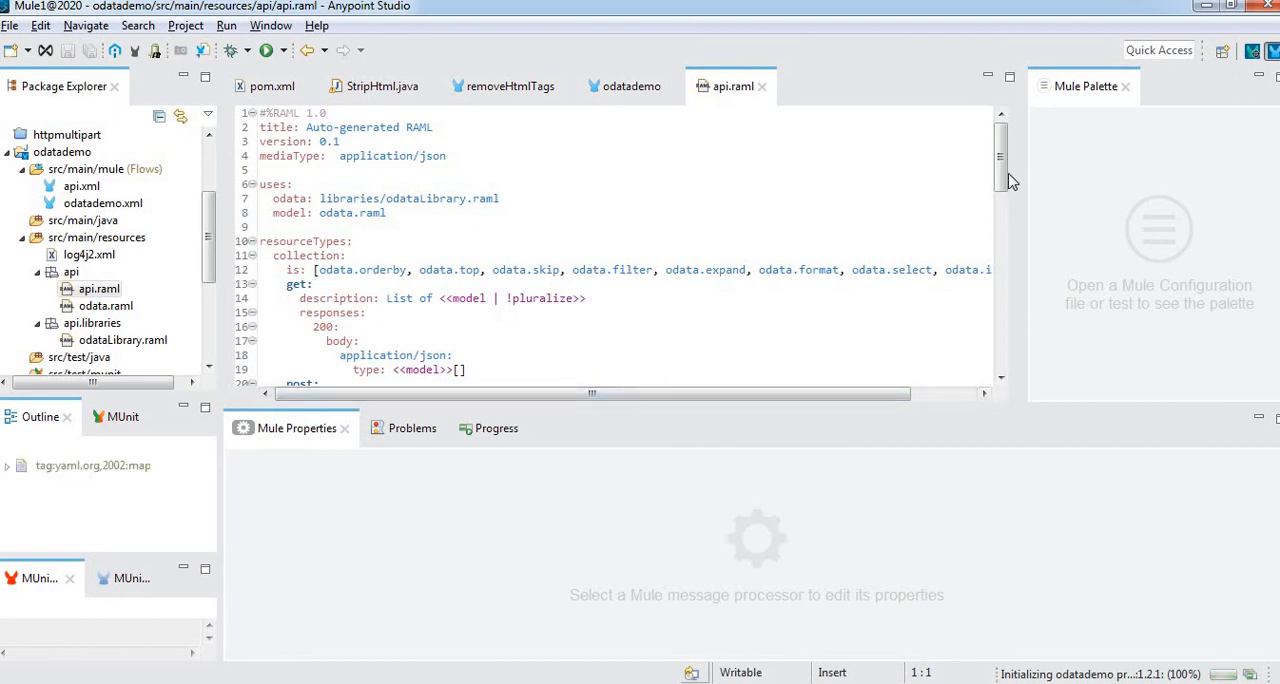
{"action": "left_click", "coordinate": [1006, 290]}
{"action": "left_click_drag", "start_coordinate": [1006, 290], "coordinate": [1006, 338]}
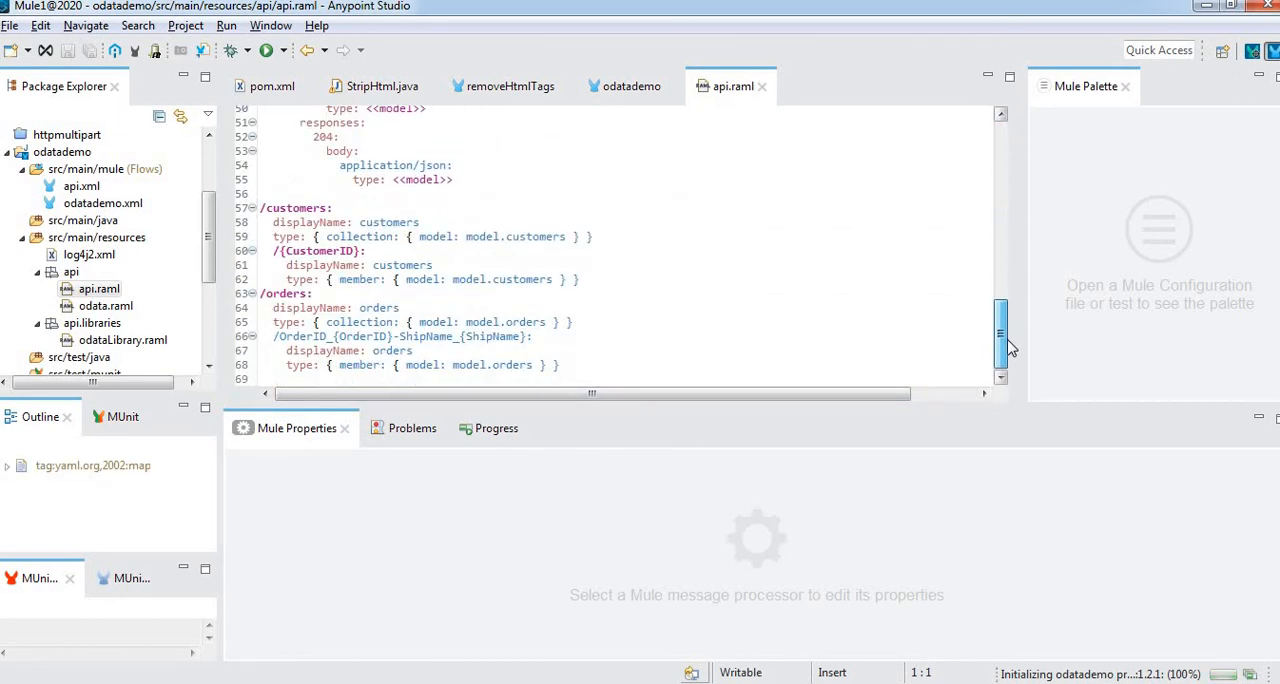
{"action": "double_click", "coordinate": [307, 208]}
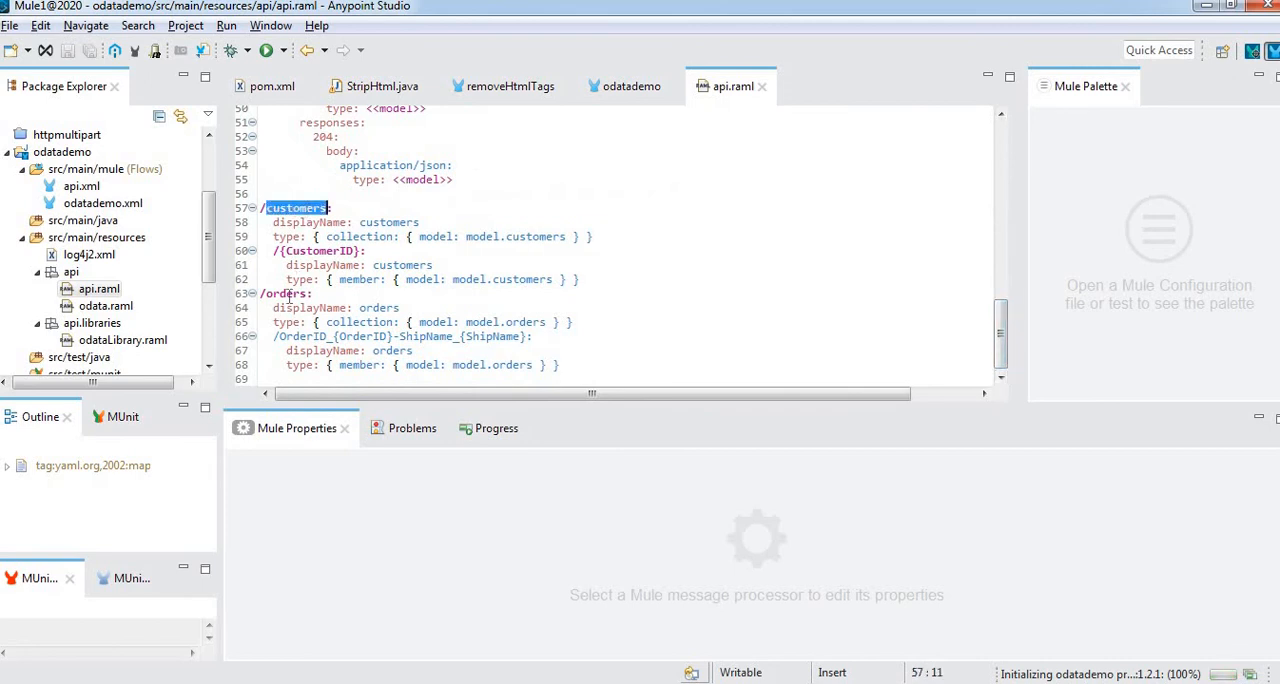
{"action": "double_click", "coordinate": [288, 294]}
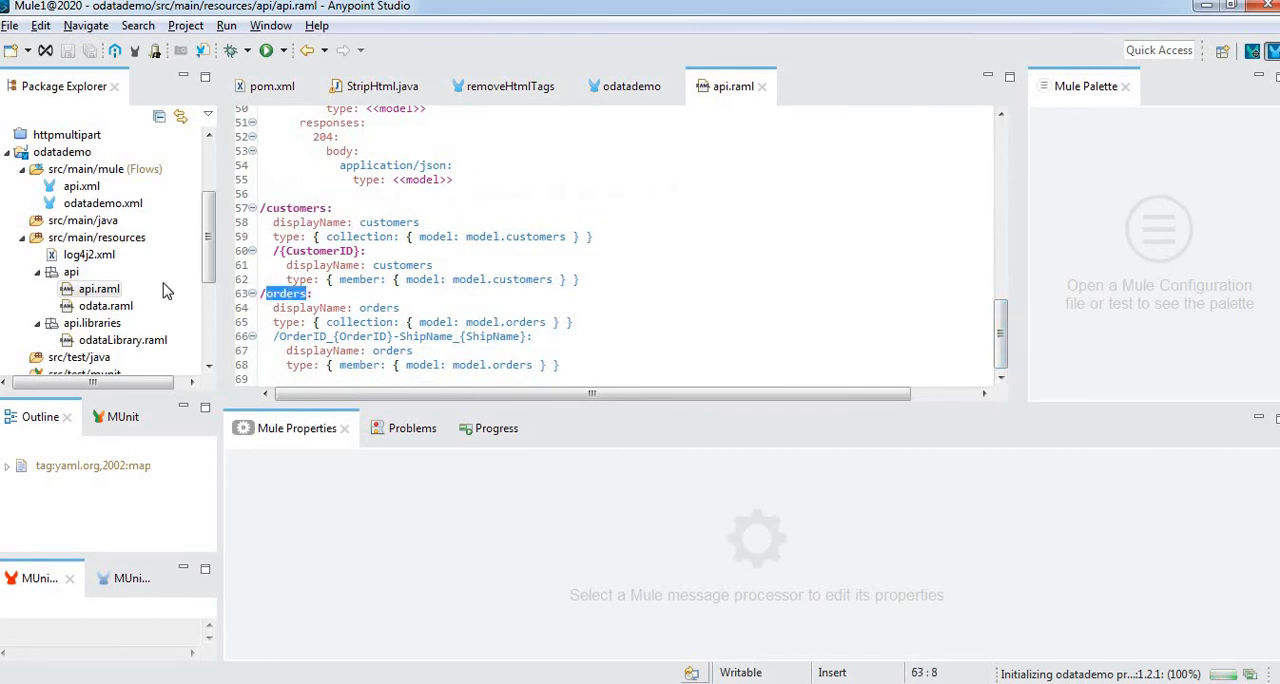
Open odata.raml from the api folder to view its entity types, and select api.raml in the project tree
{"action": "left_click", "coordinate": [106, 306]}
{"action": "double_click", "coordinate": [106, 306]}
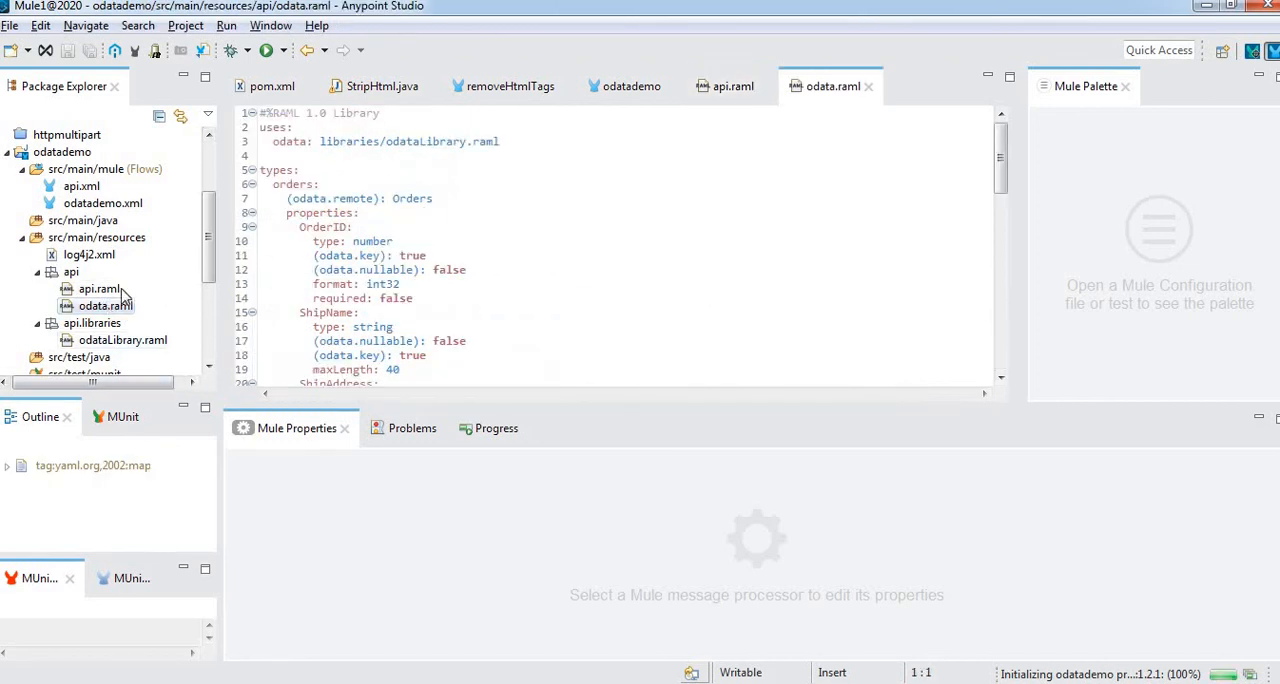
{"action": "left_click", "coordinate": [95, 293]}
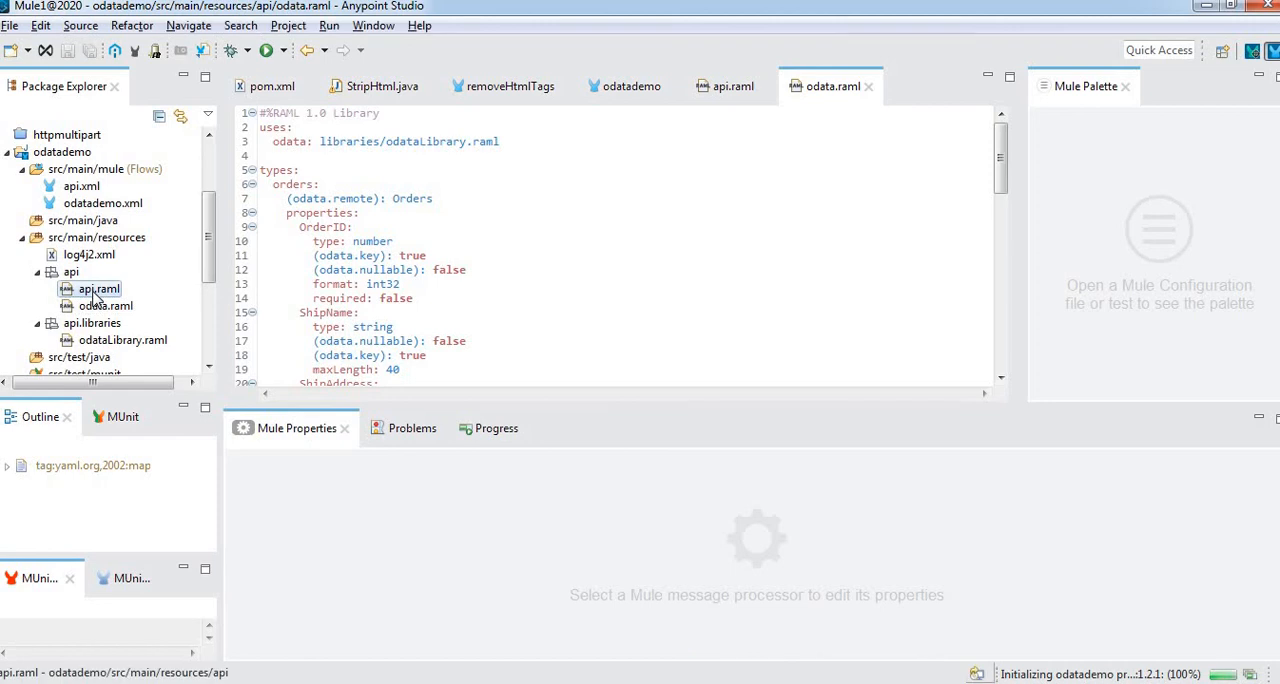
Open odataLibrary.raml from api.libraries and review its annotation types and query parameter traits from start to end
{"action": "double_click", "coordinate": [125, 341]}
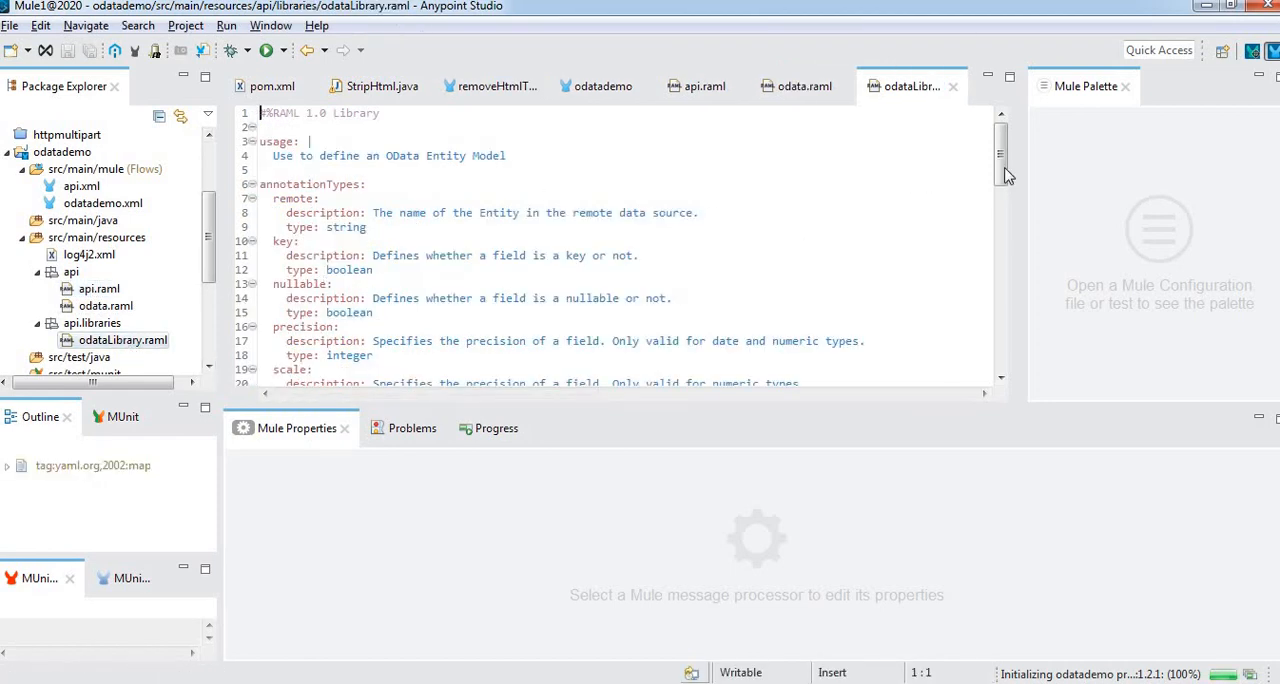
{"action": "scroll", "coordinate": [997, 287], "scroll_direction": "down", "scroll_amount": 7}
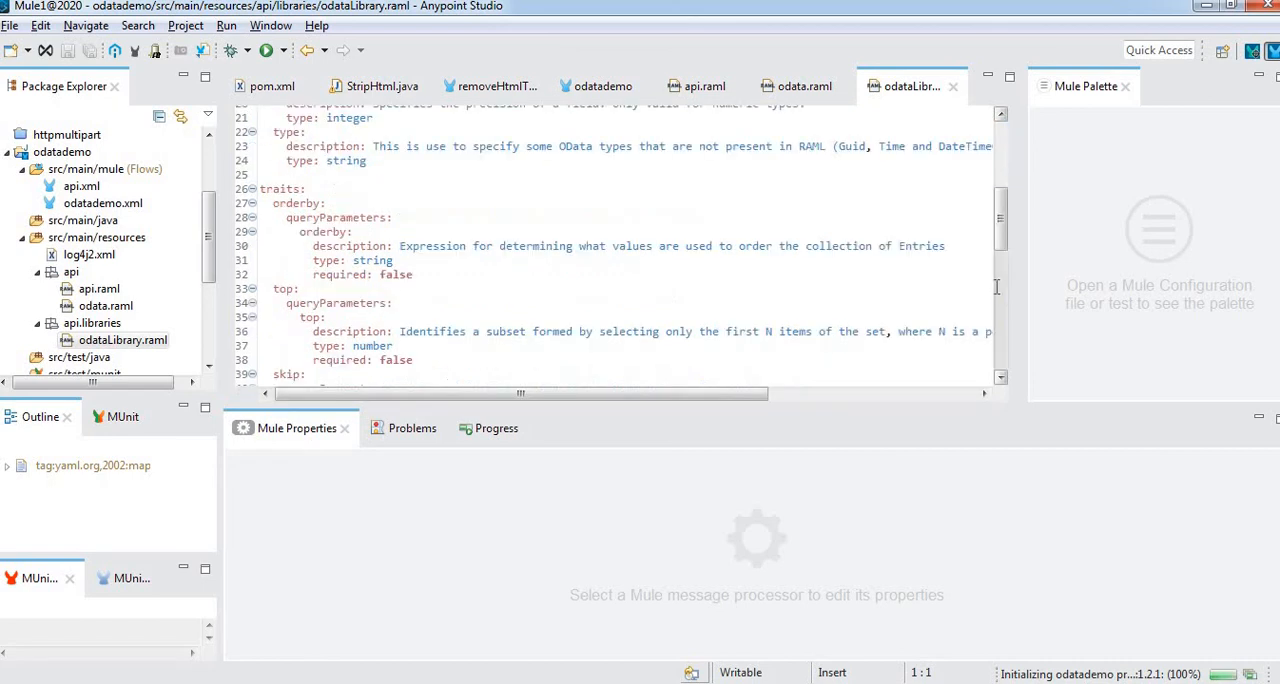
{"action": "scroll", "coordinate": [997, 287], "scroll_direction": "down", "scroll_amount": 12}
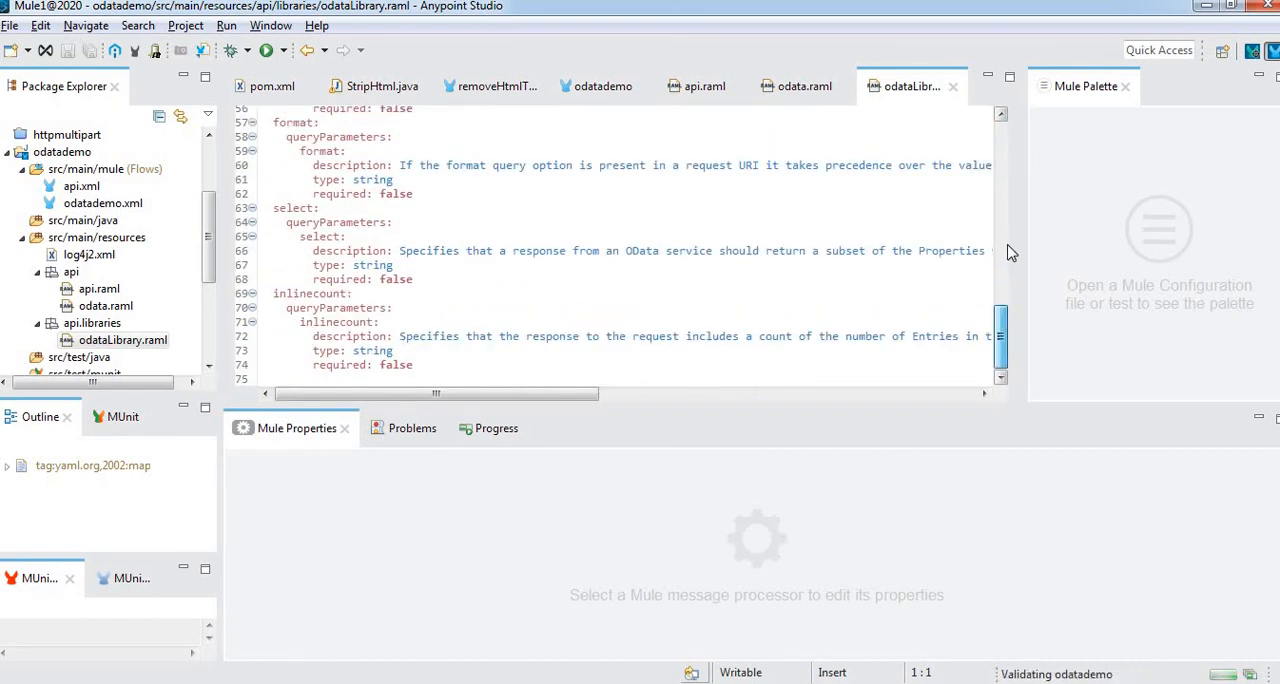
{"action": "left_click_drag", "start_coordinate": [1008, 246], "coordinate": [1008, 74]}
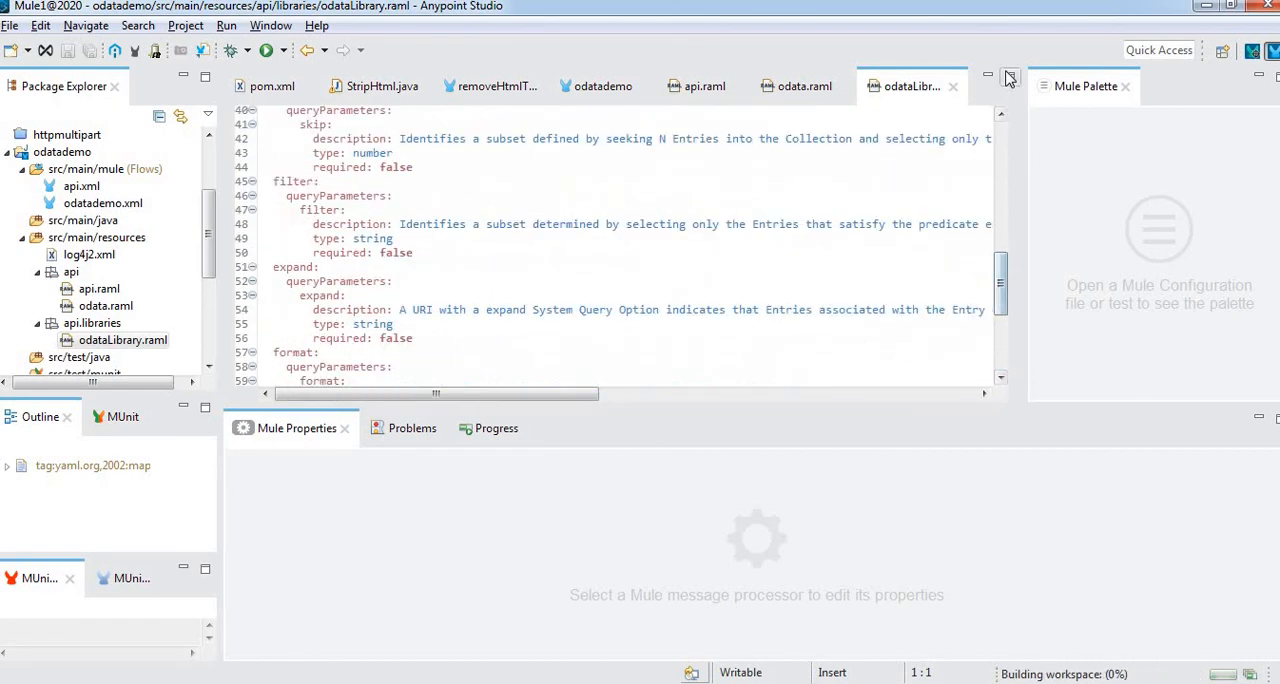
{"action": "left_click", "coordinate": [1003, 143]}
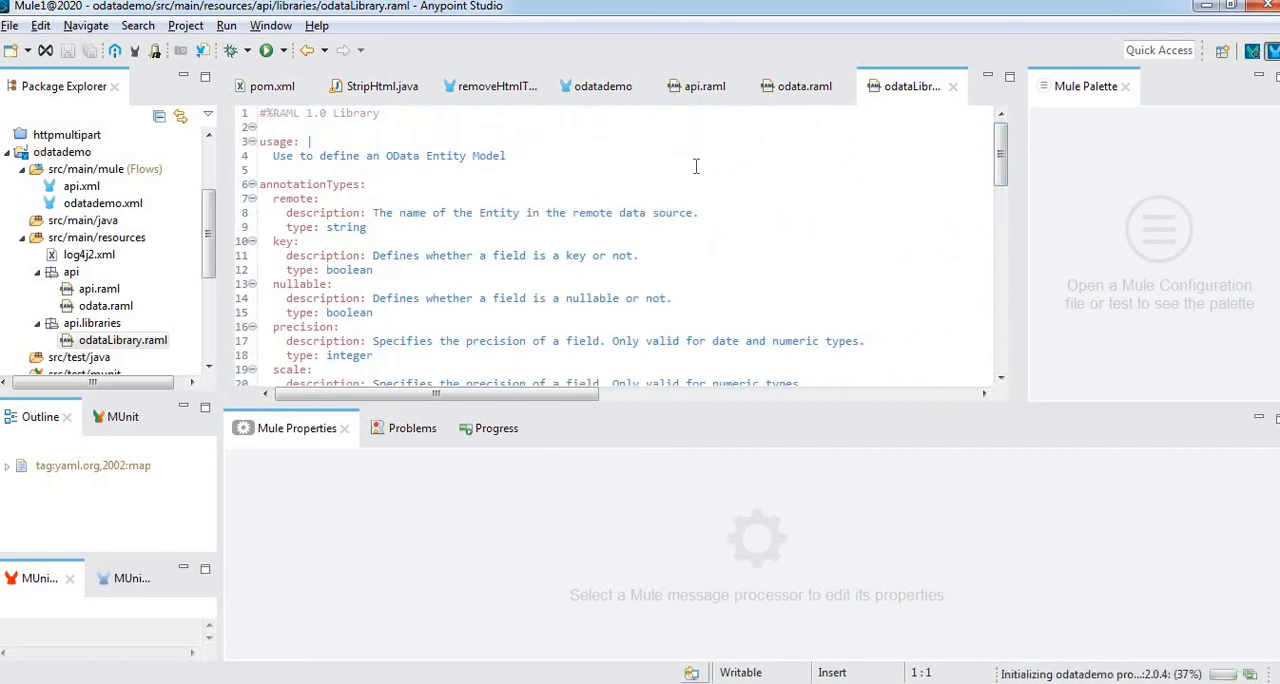